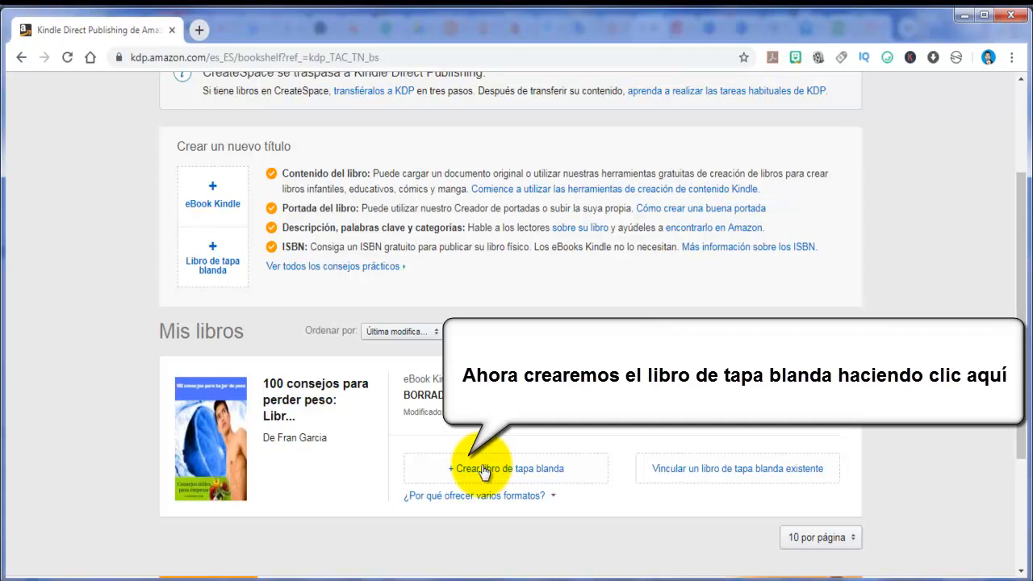
Create a paperback edition of "100 consejos para perder peso" and review its prefilled language, title, series, edition and author details
{"action": "left_click", "coordinate": [482, 470]}
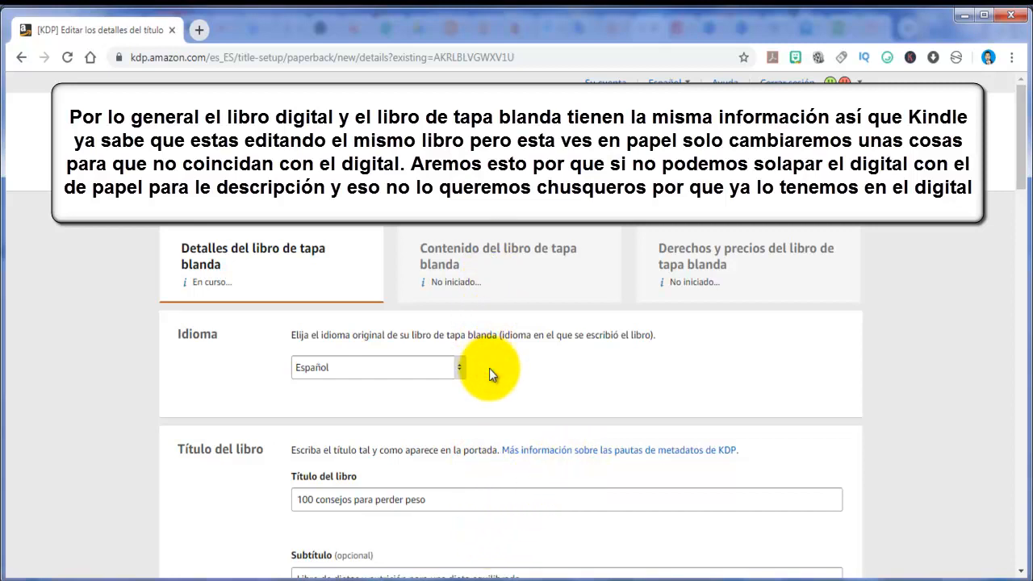
{"action": "scroll", "coordinate": [489, 368], "scroll_direction": "down", "scroll_amount": 2}
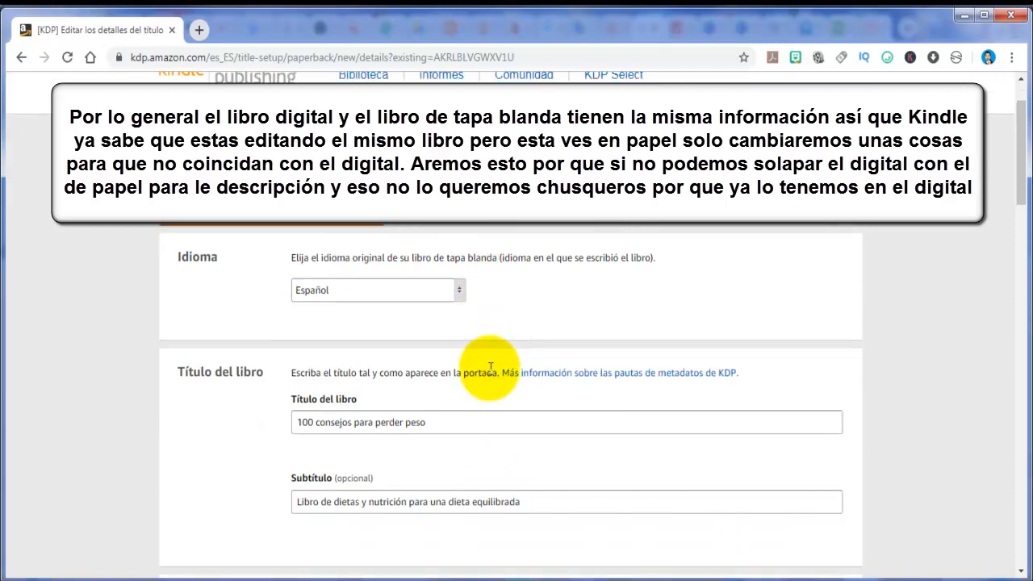
{"action": "scroll", "coordinate": [489, 376], "scroll_direction": "down", "scroll_amount": 1}
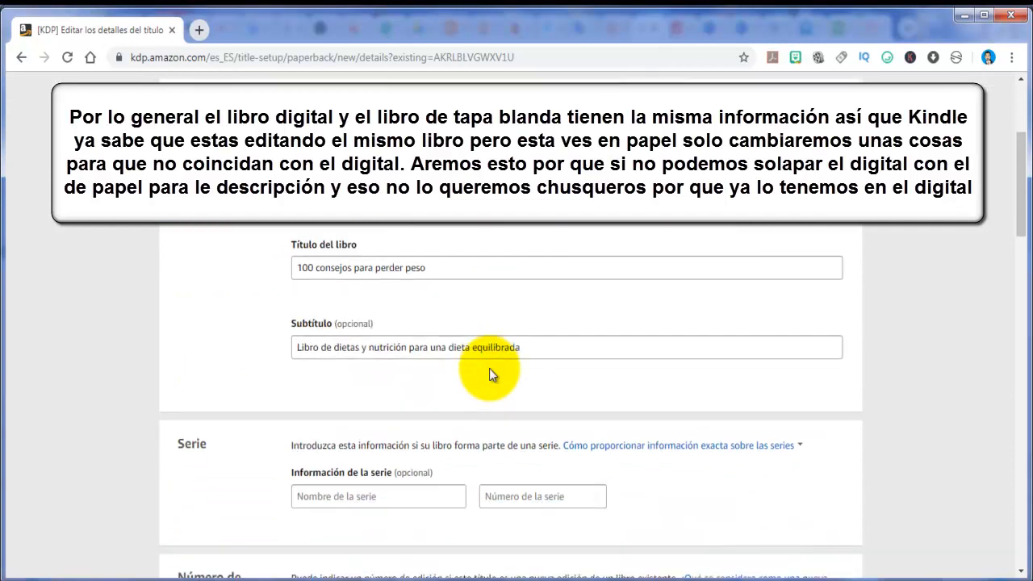
{"action": "scroll", "coordinate": [489, 371], "scroll_direction": "down", "scroll_amount": 1}
{"action": "scroll", "coordinate": [489, 370], "scroll_direction": "down", "scroll_amount": 1}
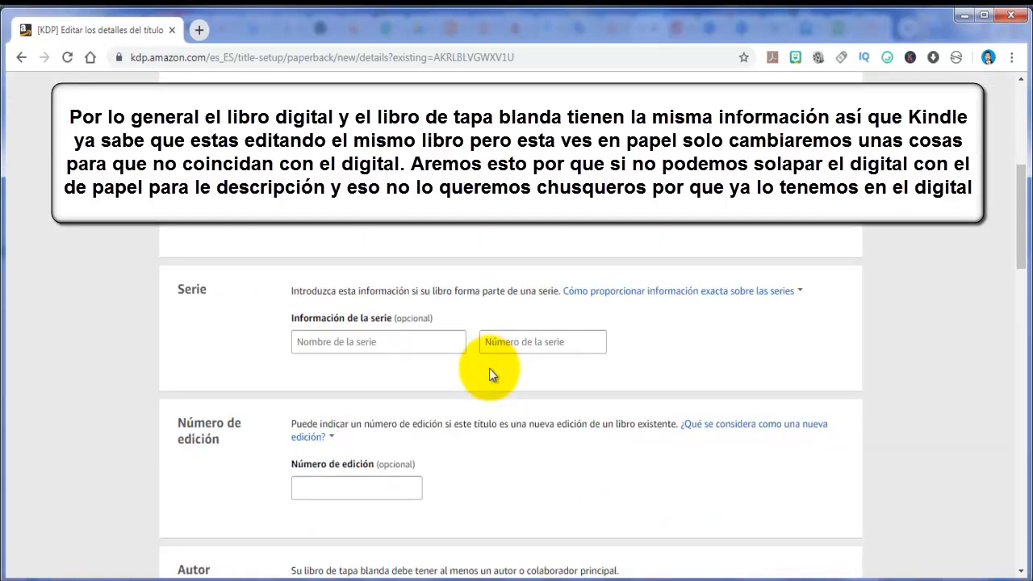
{"action": "scroll", "coordinate": [428, 368], "scroll_direction": "down", "scroll_amount": 2}
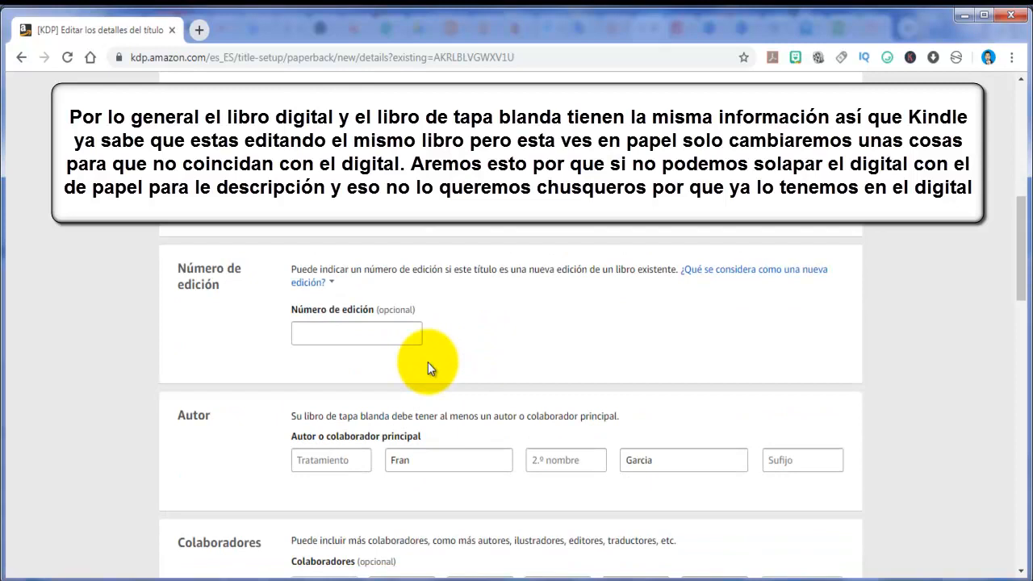
{"action": "scroll", "coordinate": [427, 368], "scroll_direction": "down", "scroll_amount": 1}
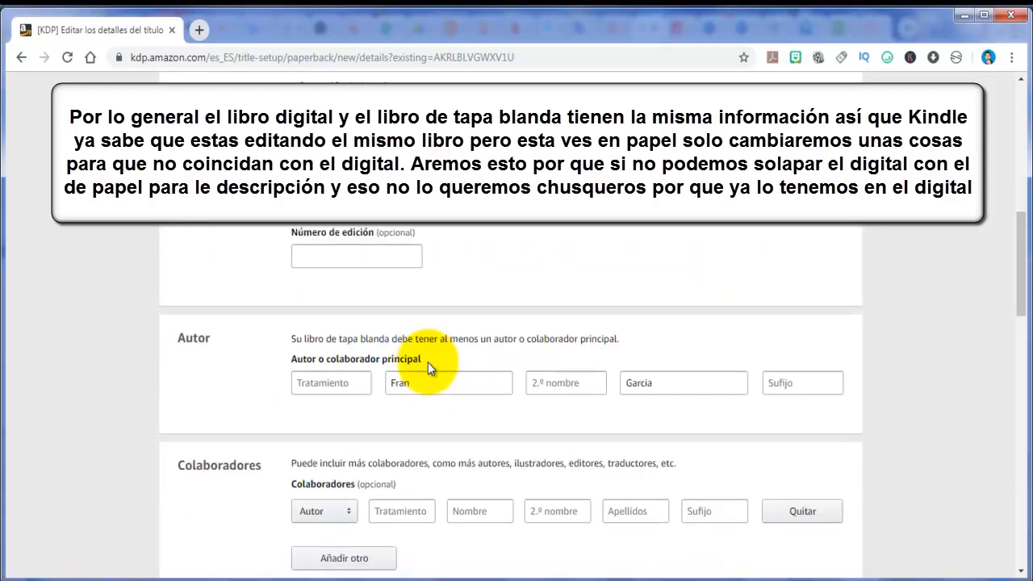
{"action": "scroll", "coordinate": [427, 363], "scroll_direction": "down", "scroll_amount": 1}
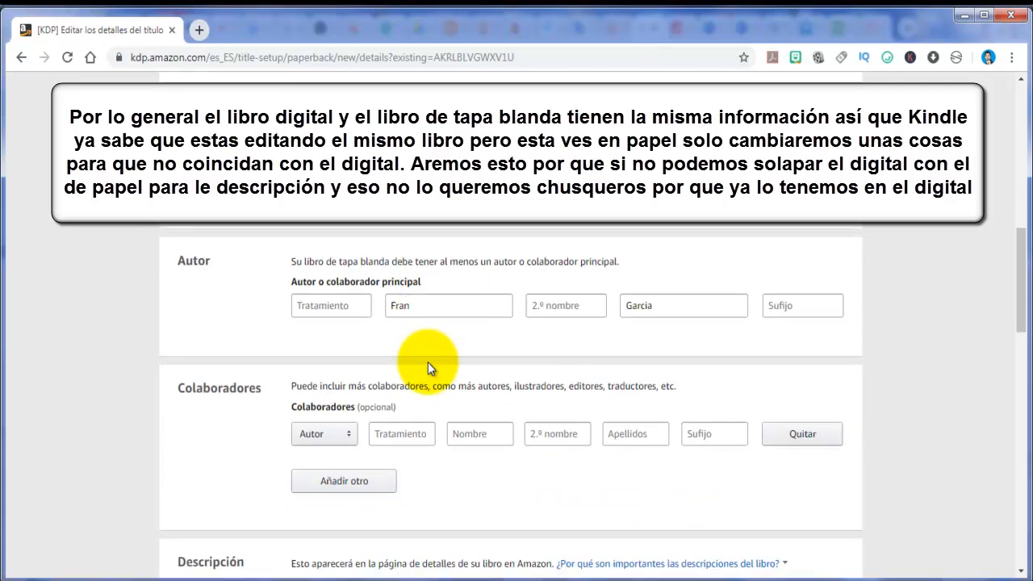
{"action": "scroll", "coordinate": [427, 363], "scroll_direction": "down", "scroll_amount": 1}
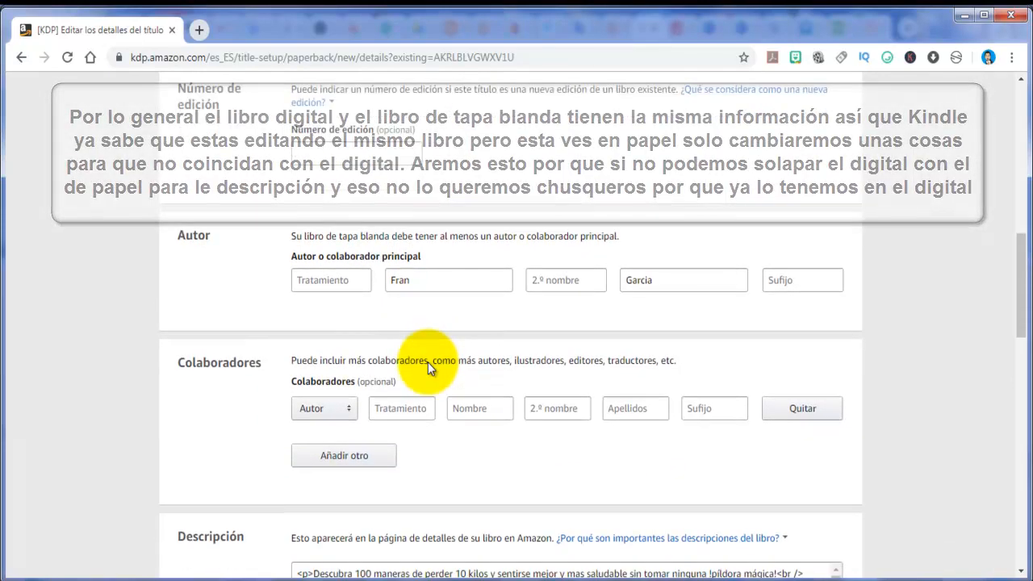
{"action": "scroll", "coordinate": [427, 361], "scroll_direction": "down", "scroll_amount": 2}
{"action": "scroll", "coordinate": [428, 360], "scroll_direction": "down", "scroll_amount": 3}
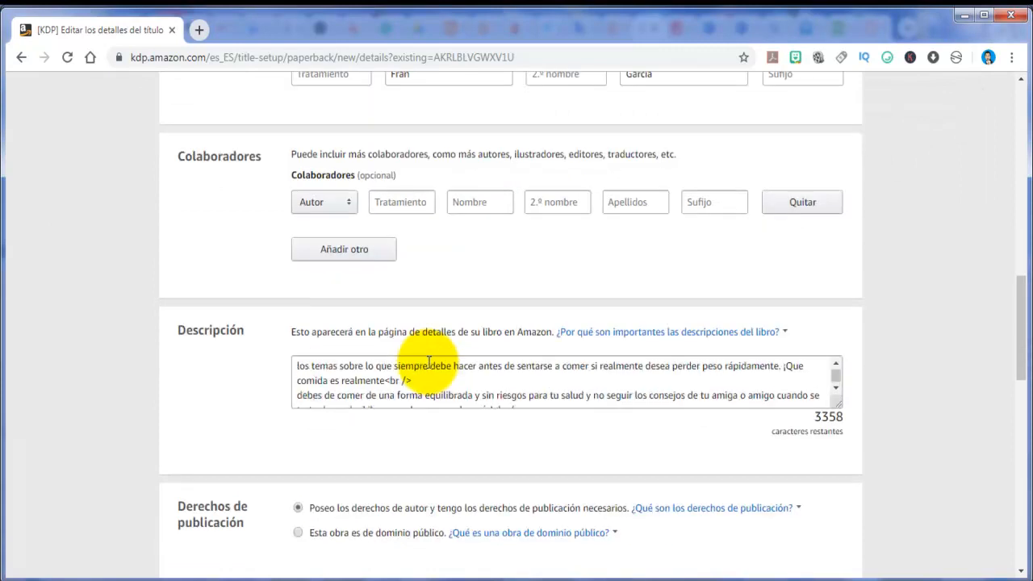
Reword fragments of the paperback's description, including "pastilla mágica" in the opening sentence, and read the text through to its end
{"action": "left_click", "coordinate": [449, 398]}
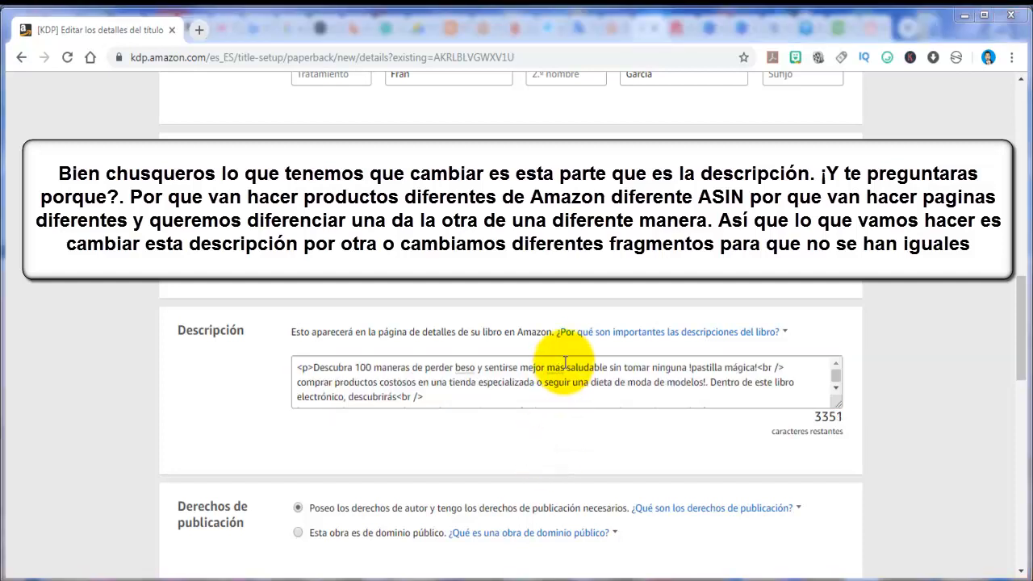
{"action": "left_click", "coordinate": [556, 393]}
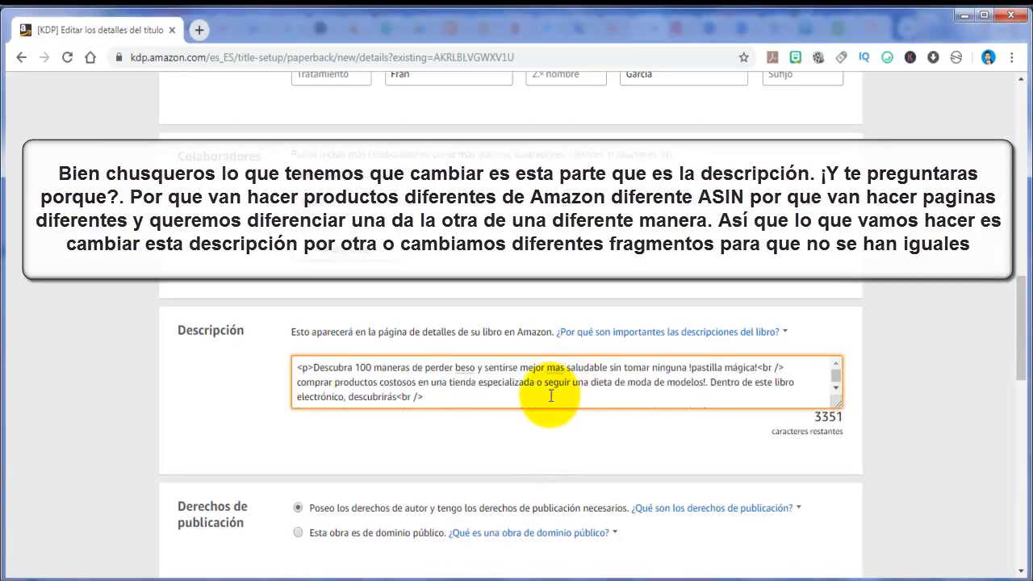
{"action": "left_click", "coordinate": [836, 388]}
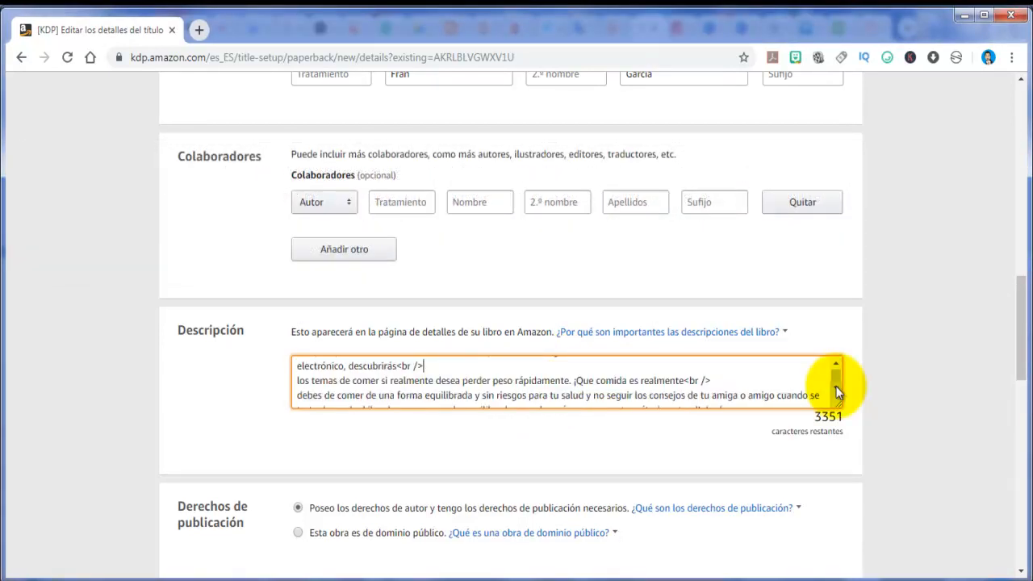
{"action": "left_click", "coordinate": [836, 388]}
{"action": "left_click", "coordinate": [836, 388]}
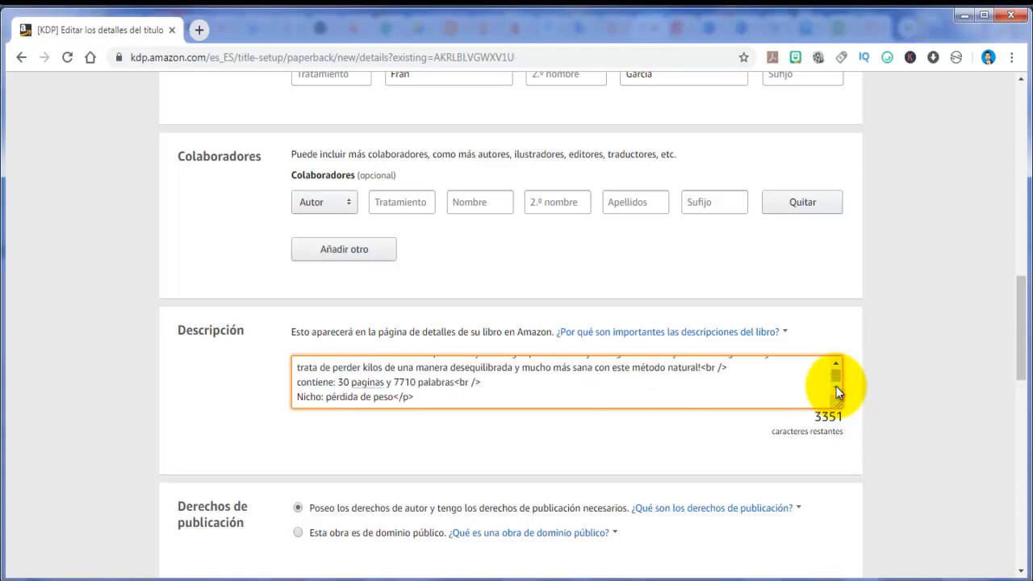
Review the publishing rights, keywords, categories and adult-content settings, and save the paperback details to continue to the content stage
{"action": "scroll", "coordinate": [628, 459], "scroll_direction": "down", "scroll_amount": 3}
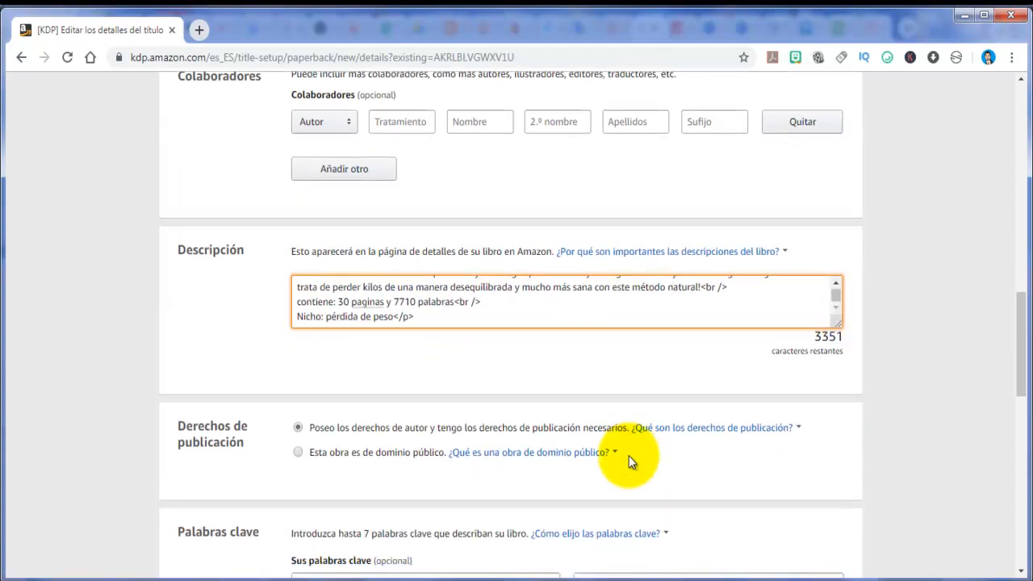
{"action": "scroll", "coordinate": [629, 458], "scroll_direction": "down", "scroll_amount": 2}
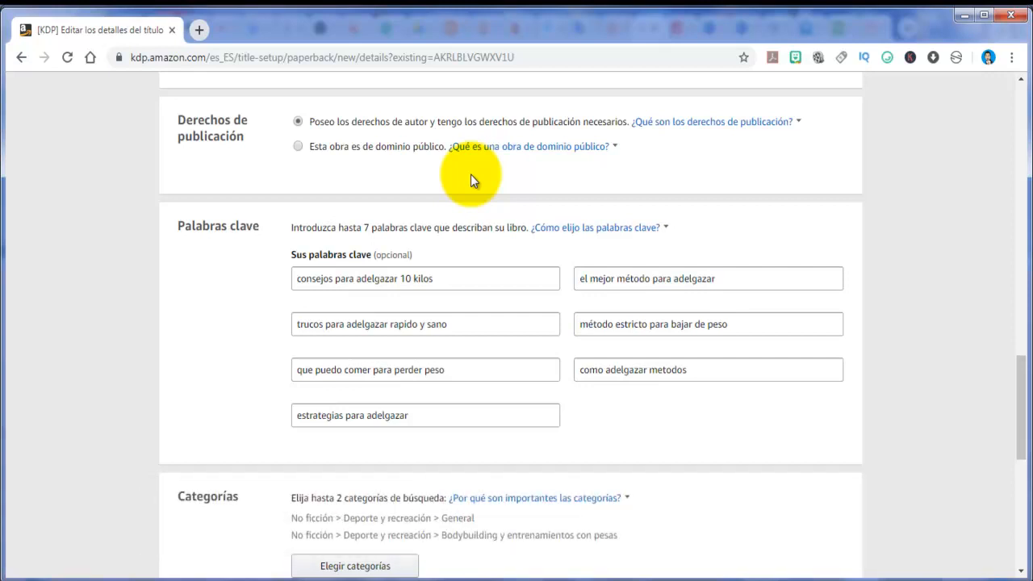
{"action": "scroll", "coordinate": [470, 178], "scroll_direction": "down", "scroll_amount": 3}
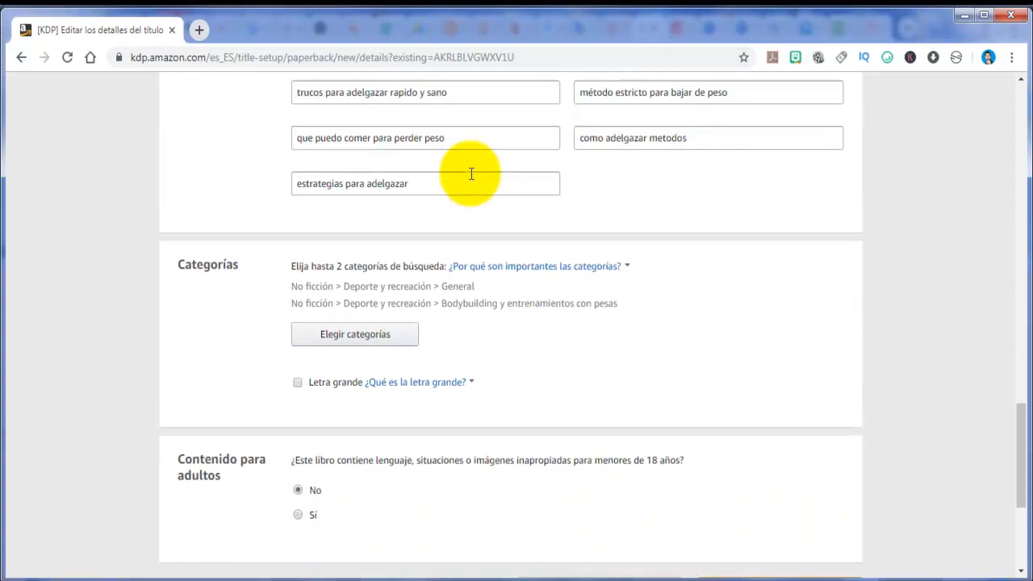
{"action": "scroll", "coordinate": [471, 174], "scroll_direction": "down", "scroll_amount": 1}
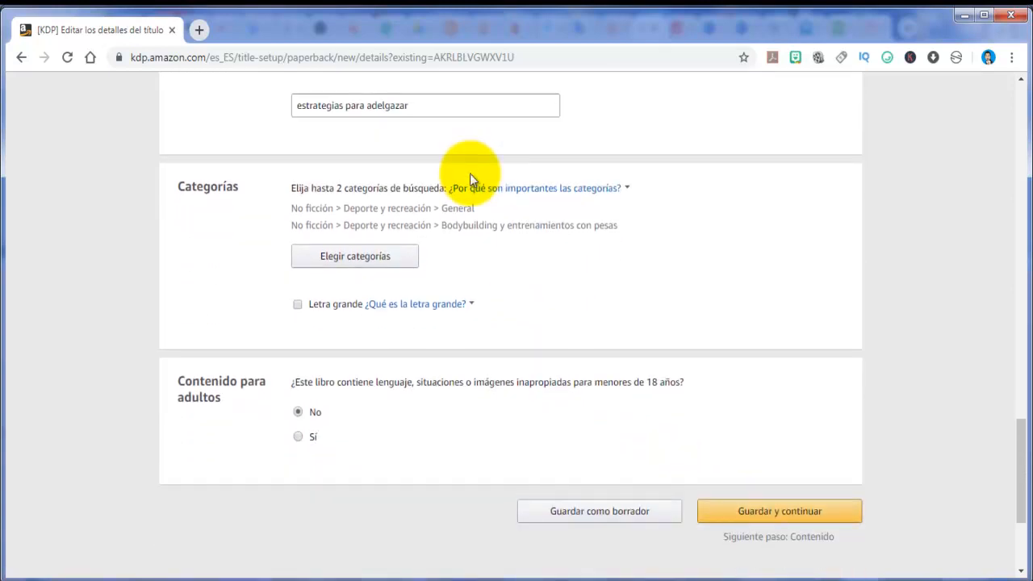
{"action": "scroll", "coordinate": [471, 173], "scroll_direction": "down", "scroll_amount": 2}
{"action": "scroll", "coordinate": [469, 173], "scroll_direction": "down", "scroll_amount": 1}
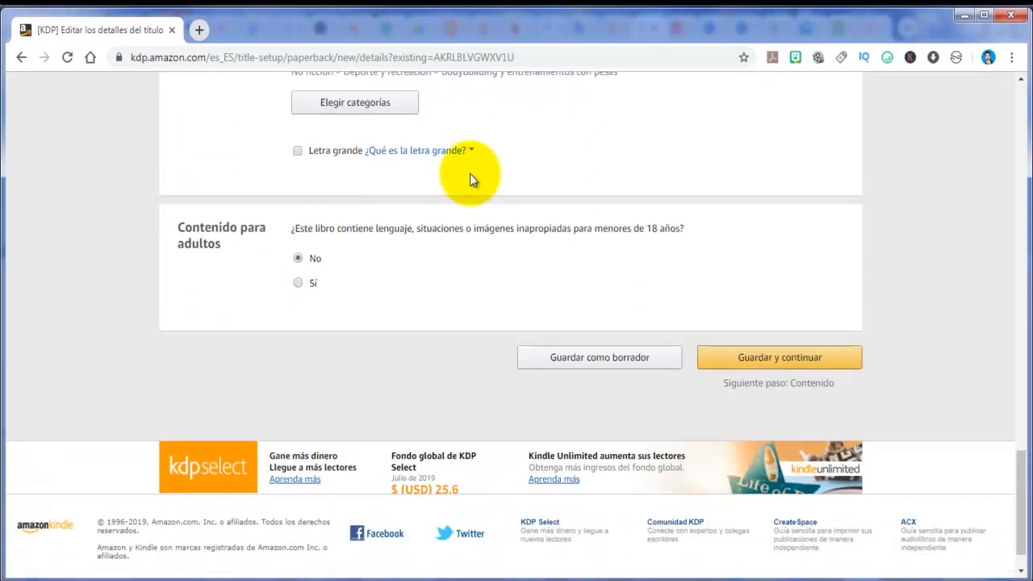
{"action": "left_click", "coordinate": [793, 360]}
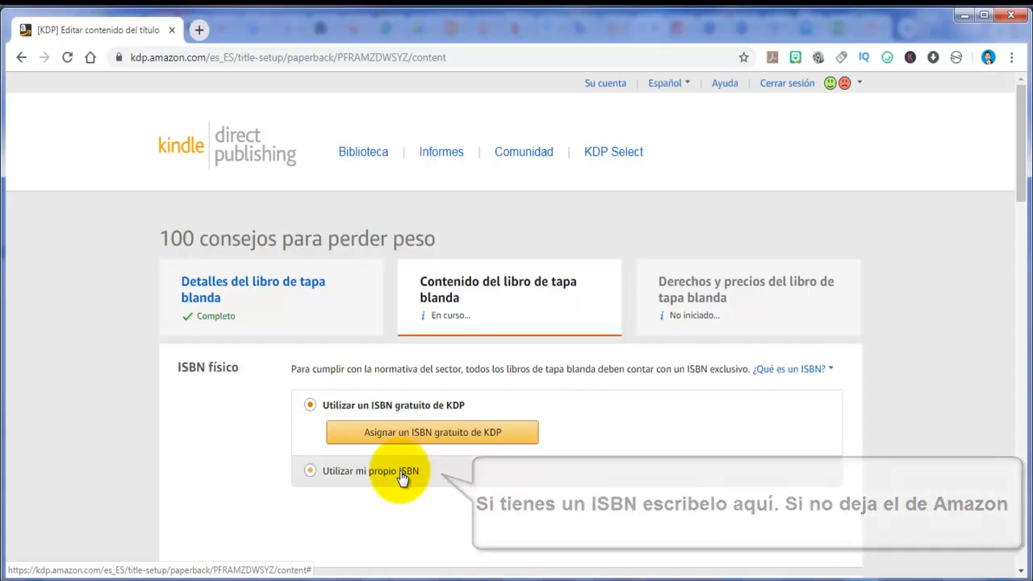
Leave the free KDP ISBN option selected and set the paperback's publication date to 04/06/2019
{"action": "scroll", "coordinate": [401, 476], "scroll_direction": "down", "scroll_amount": 1}
{"action": "scroll", "coordinate": [399, 470], "scroll_direction": "down", "scroll_amount": 2}
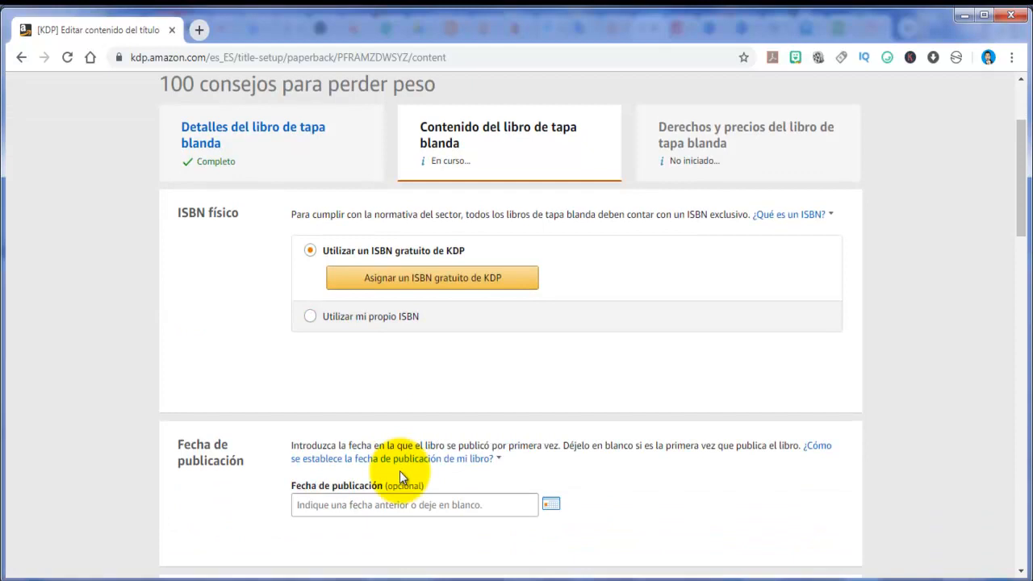
{"action": "scroll", "coordinate": [662, 397], "scroll_direction": "down", "scroll_amount": 1}
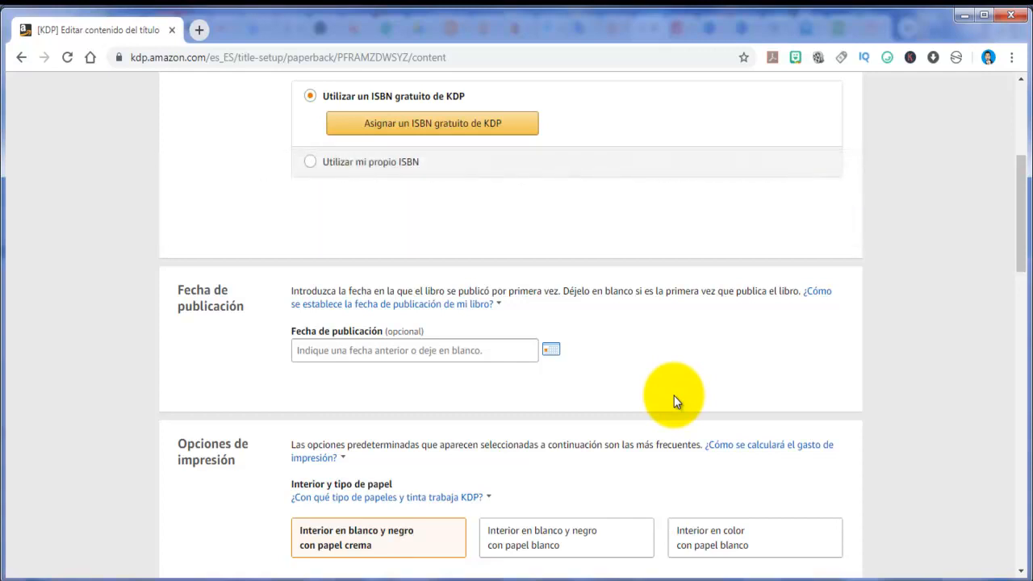
{"action": "scroll", "coordinate": [674, 395], "scroll_direction": "down", "scroll_amount": 2}
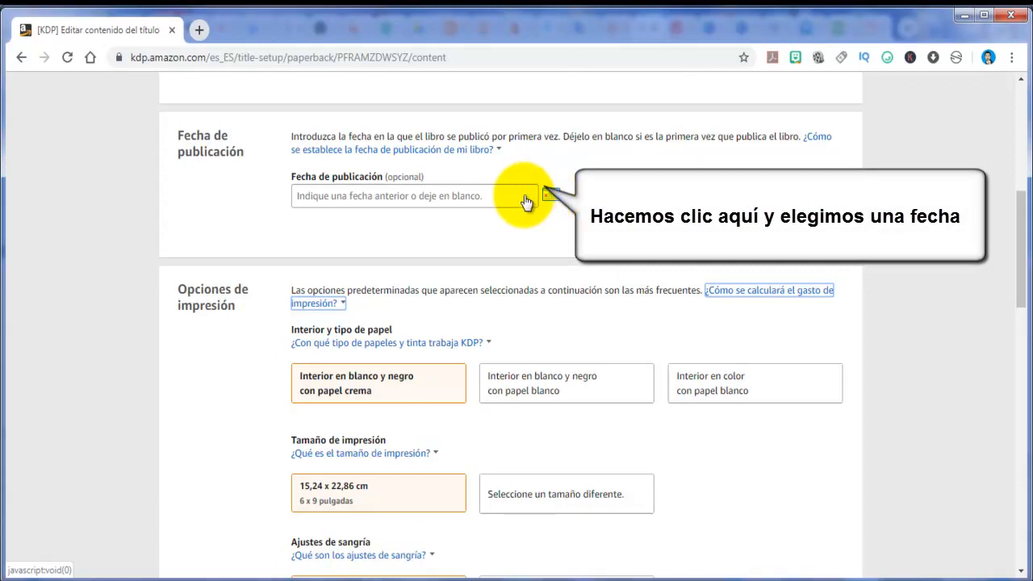
{"action": "left_click", "coordinate": [525, 201]}
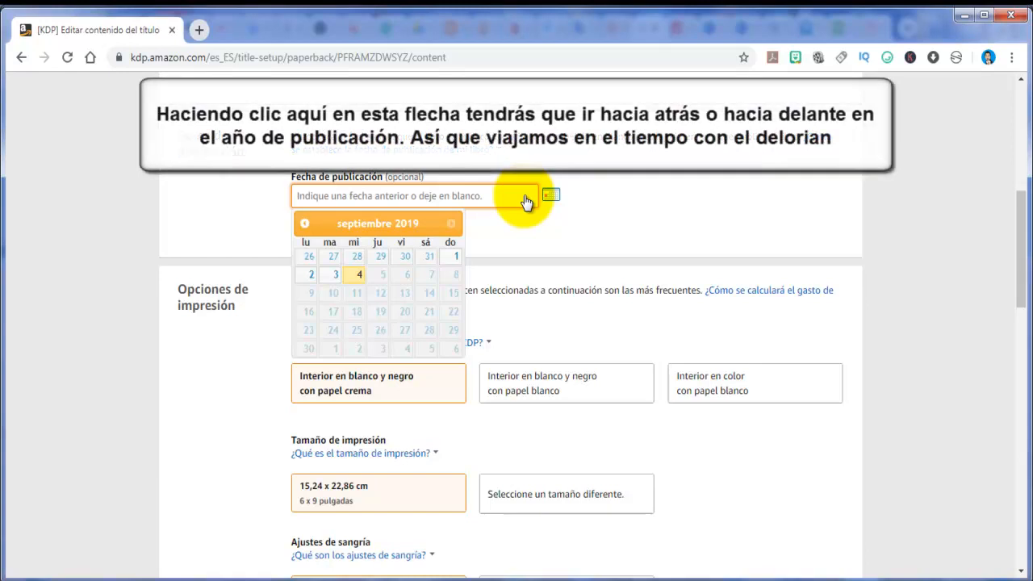
{"action": "left_click", "coordinate": [305, 225]}
{"action": "left_click", "coordinate": [305, 224]}
{"action": "left_click", "coordinate": [305, 224]}
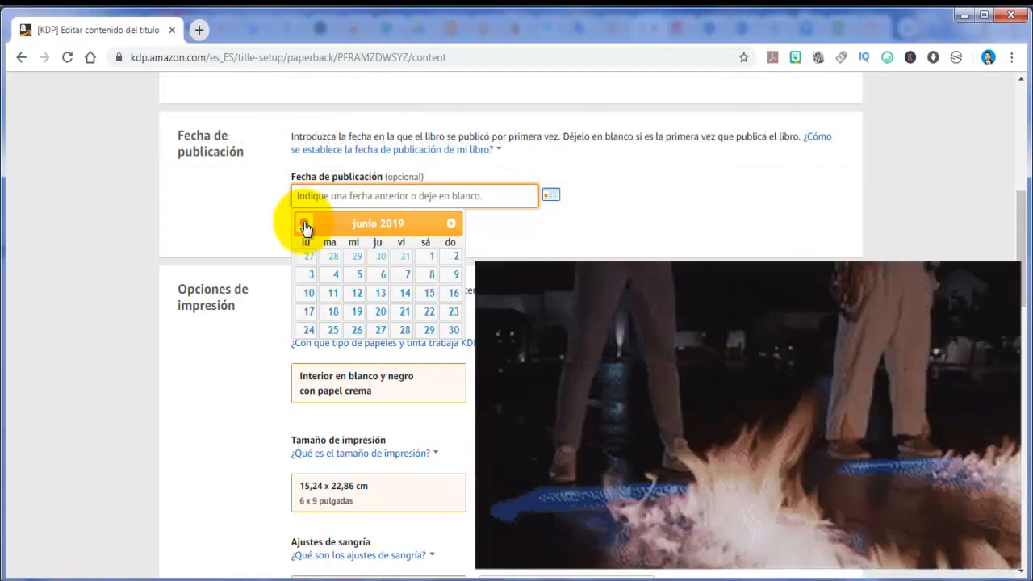
{"action": "left_click", "coordinate": [336, 275]}
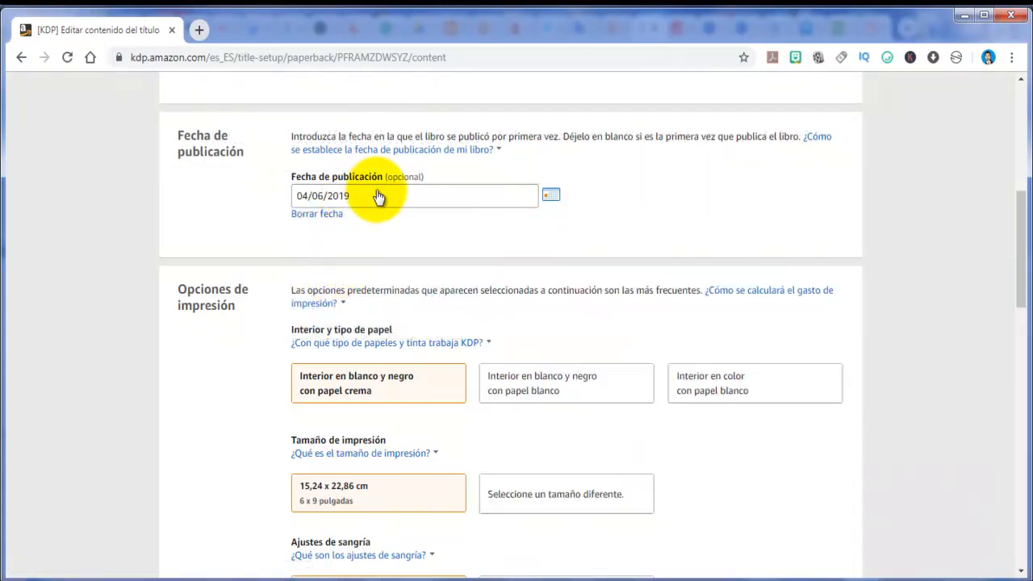
{"action": "left_click", "coordinate": [376, 199]}
{"action": "left_click", "coordinate": [557, 235]}
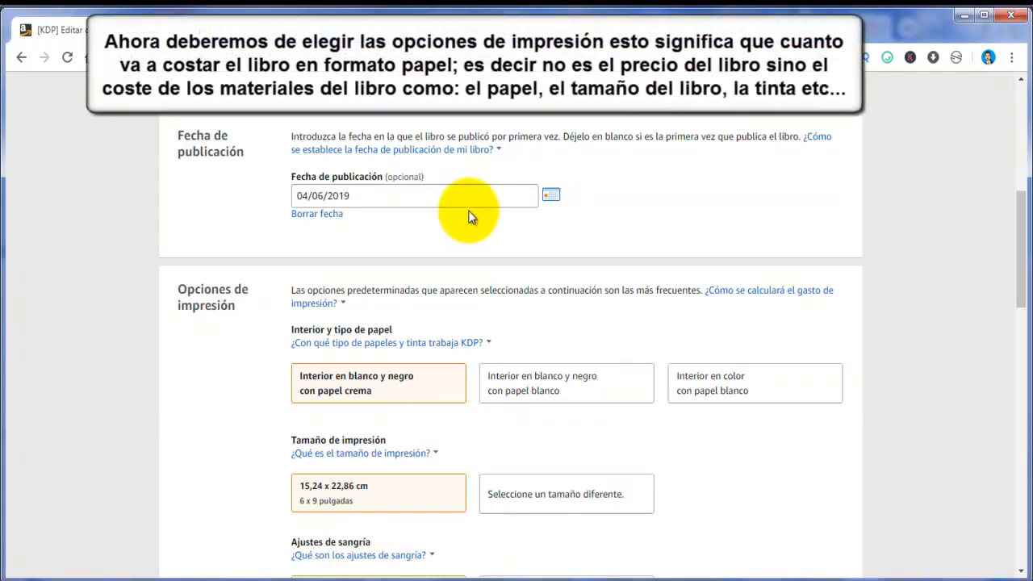
Consult the explanations of printing cost and print size, and look over the alternative print sizes offered
{"action": "scroll", "coordinate": [472, 217], "scroll_direction": "down", "scroll_amount": 2}
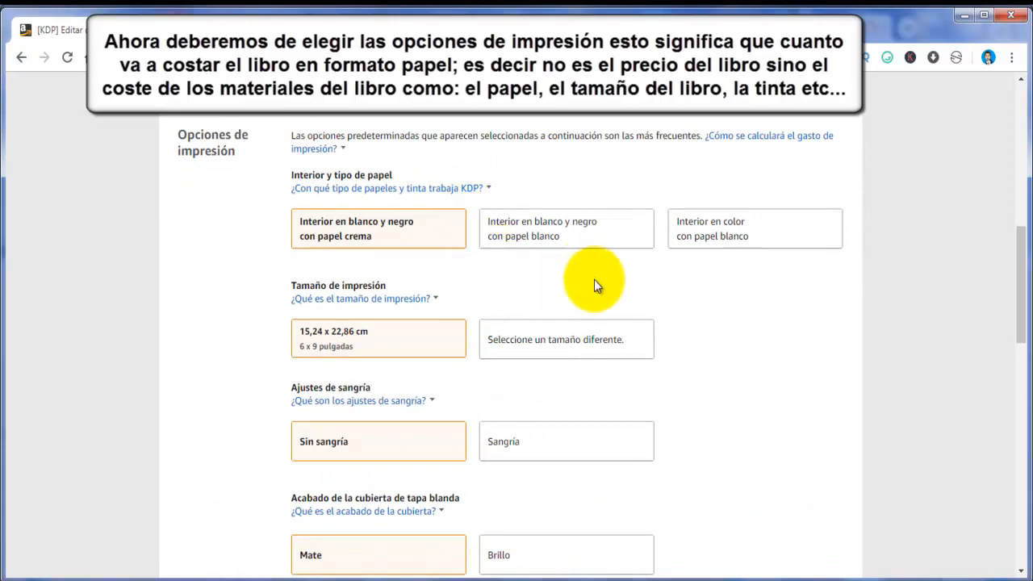
{"action": "left_click", "coordinate": [772, 143]}
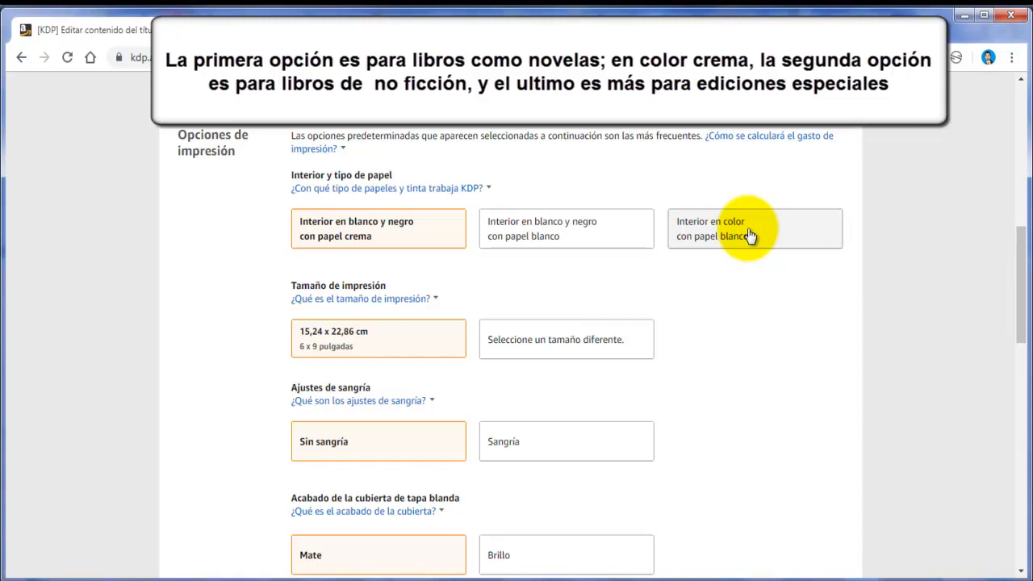
{"action": "left_click", "coordinate": [410, 301]}
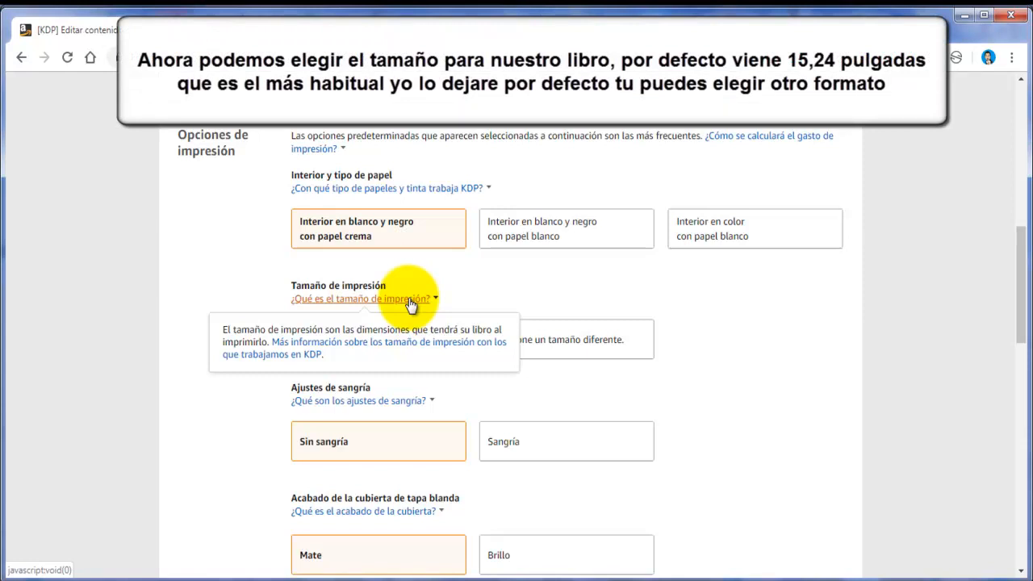
{"action": "left_click", "coordinate": [609, 342]}
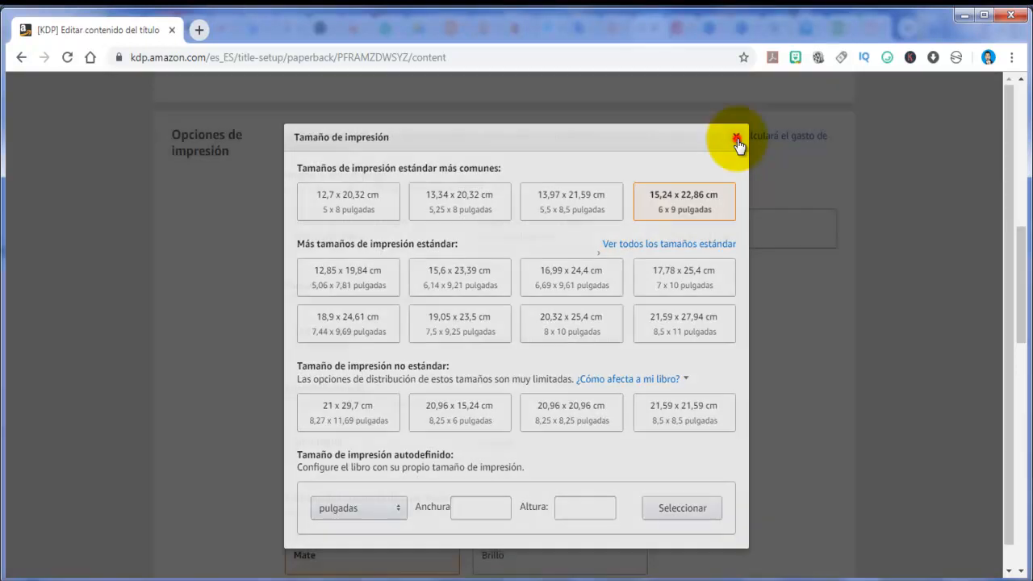
{"action": "left_click", "coordinate": [736, 139]}
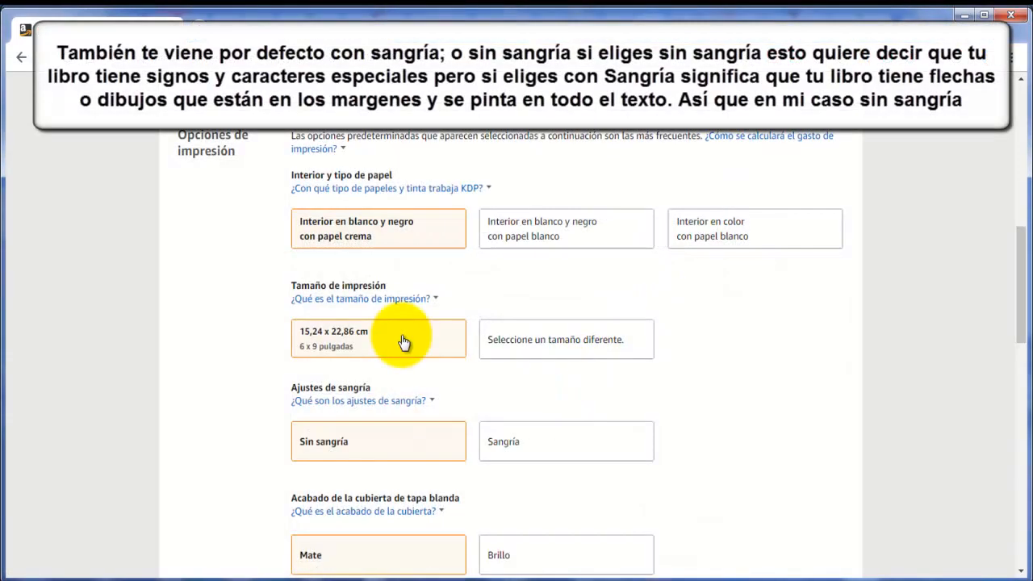
Review the bleed settings, read the explanation of the cover finish, and go to the manuscript upload section
{"action": "scroll", "coordinate": [401, 336], "scroll_direction": "down", "scroll_amount": 3}
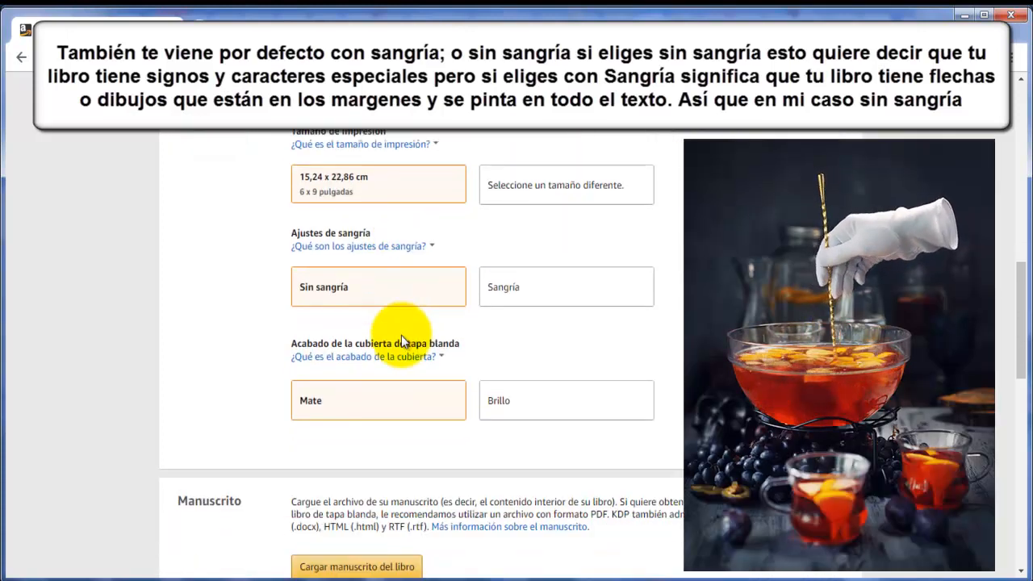
{"action": "scroll", "coordinate": [401, 335], "scroll_direction": "down", "scroll_amount": 1}
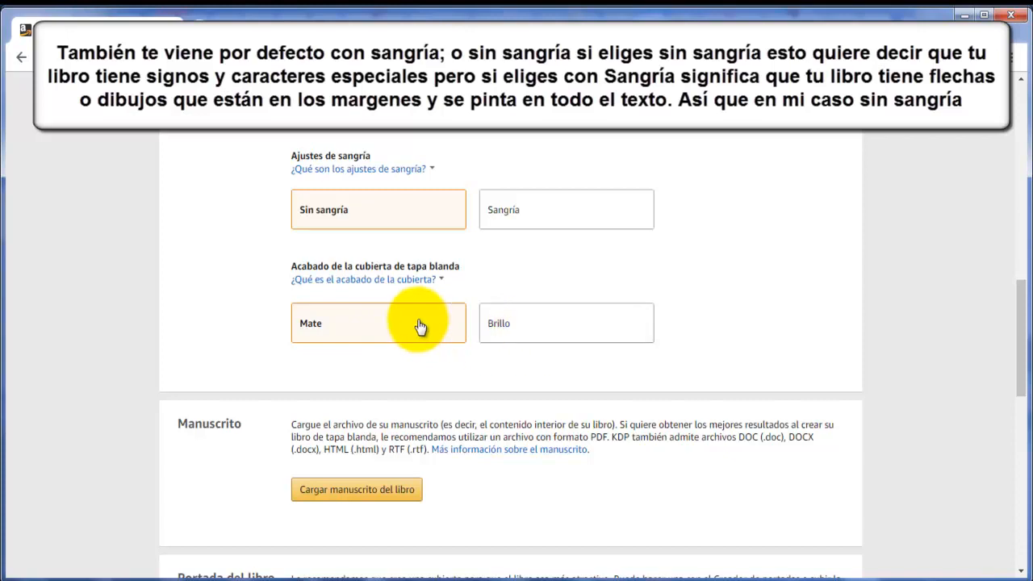
{"action": "left_click", "coordinate": [384, 282]}
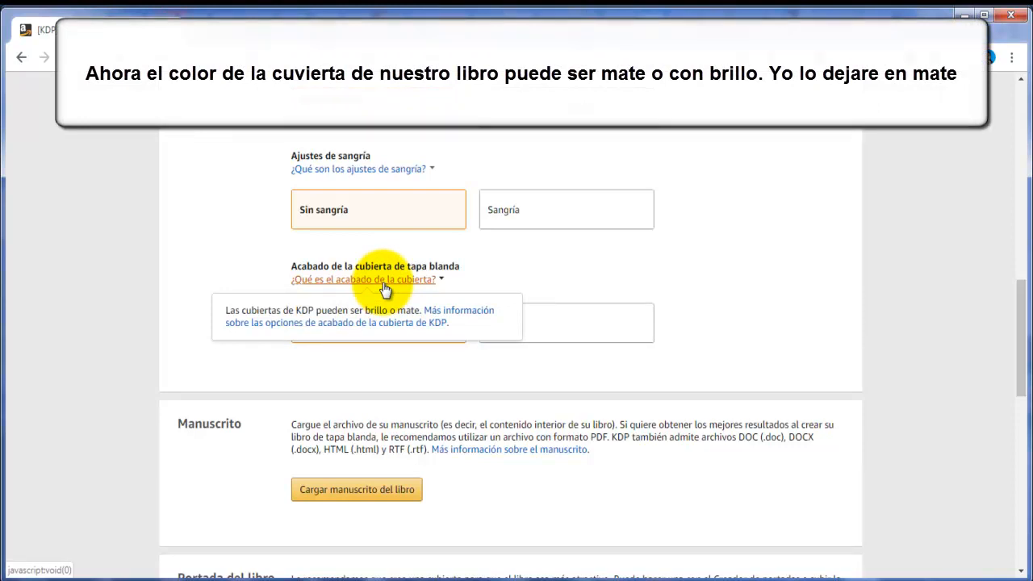
{"action": "left_click", "coordinate": [434, 352]}
{"action": "scroll", "coordinate": [434, 353], "scroll_direction": "down", "scroll_amount": 3}
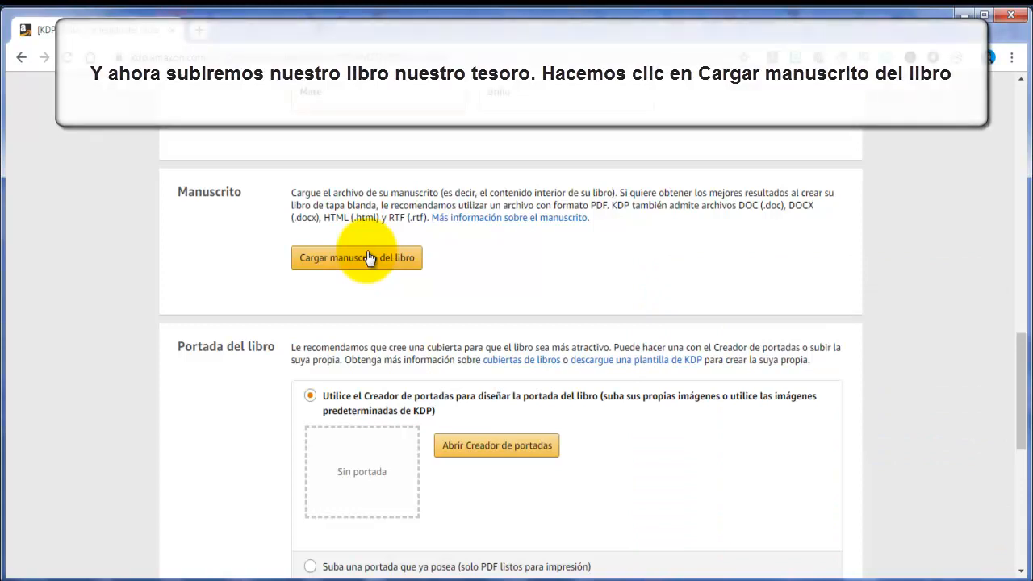
Upload the PDF file "100 consejos para perder peso" as the book manuscript and go to the book cover section
{"action": "left_click", "coordinate": [368, 257]}
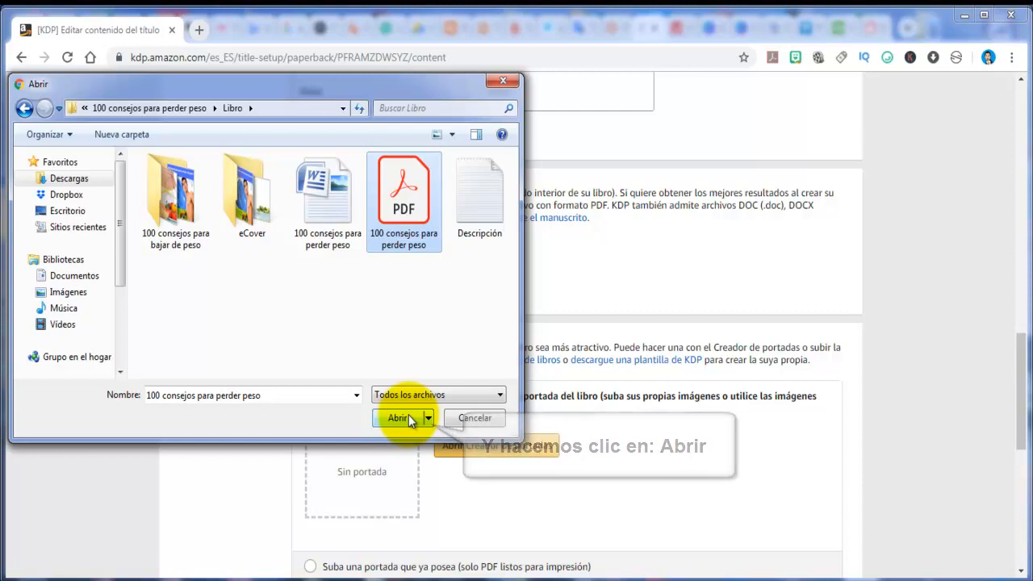
{"action": "left_click", "coordinate": [399, 418]}
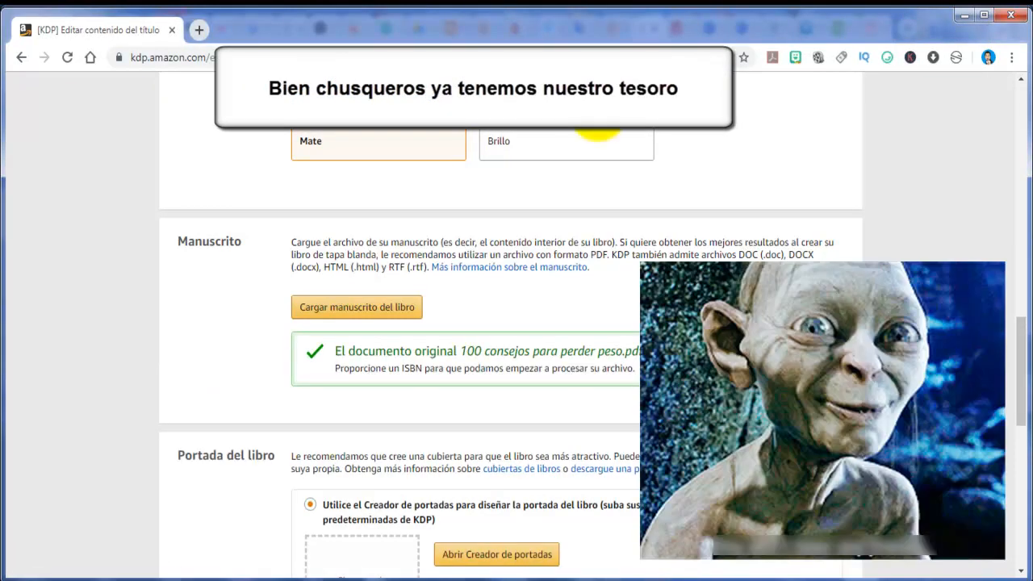
{"action": "scroll", "coordinate": [216, 327], "scroll_direction": "down", "scroll_amount": 3}
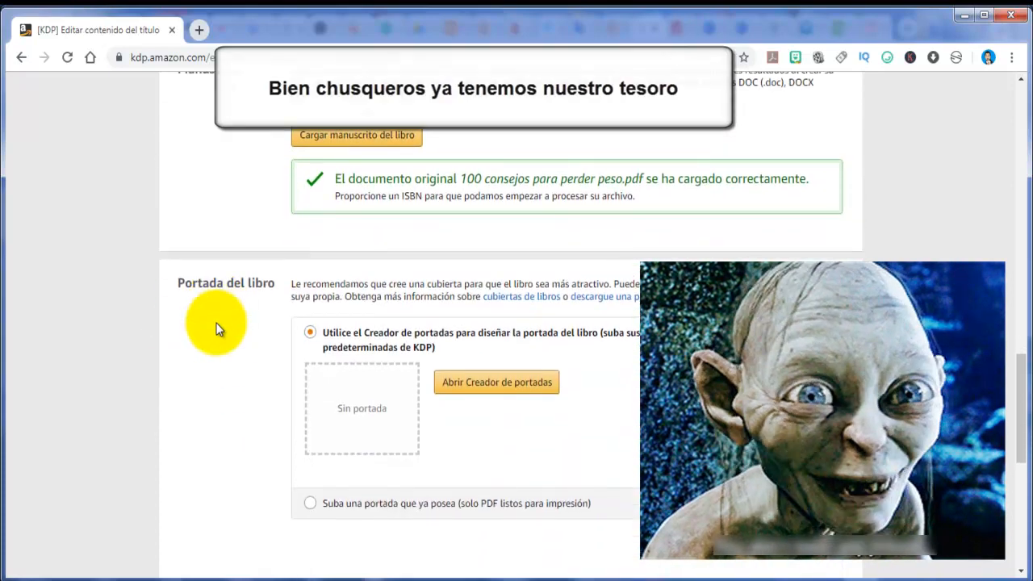
{"action": "scroll", "coordinate": [216, 328], "scroll_direction": "down", "scroll_amount": 1}
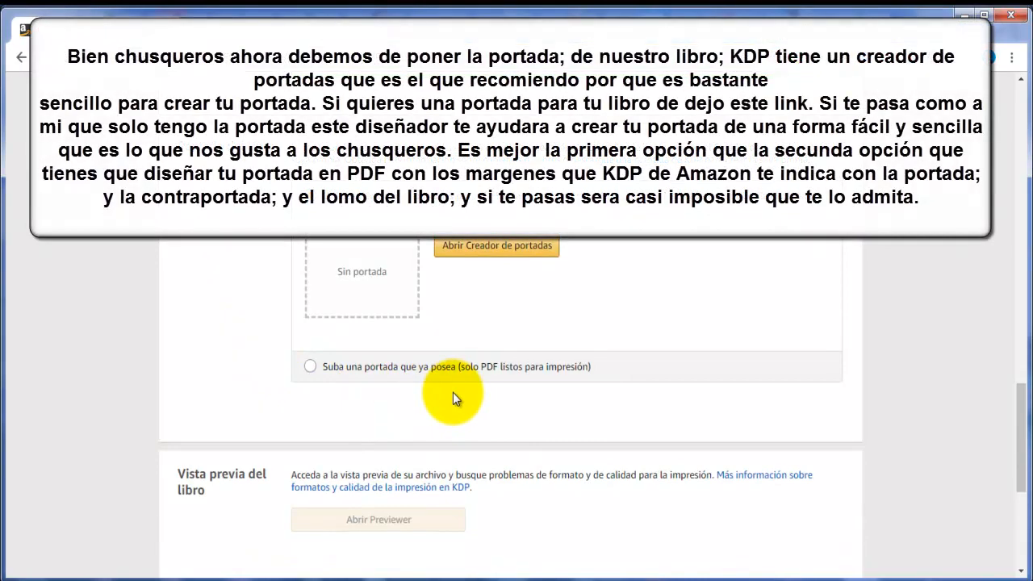
Keep the Cover Creator option for the book cover, launch Cover Creator and continue past its introduction
{"action": "left_click", "coordinate": [489, 373]}
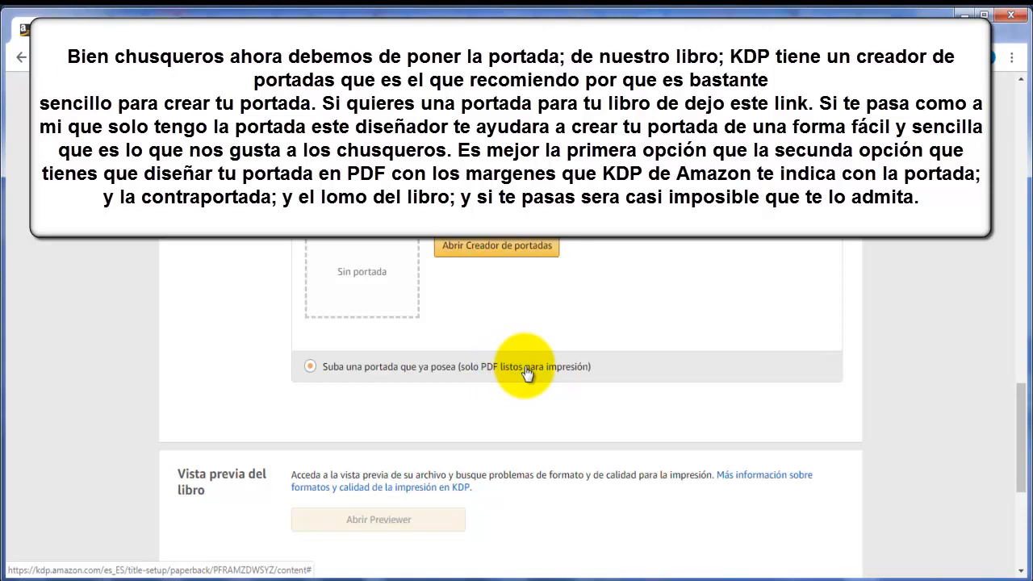
{"action": "left_click", "coordinate": [527, 370]}
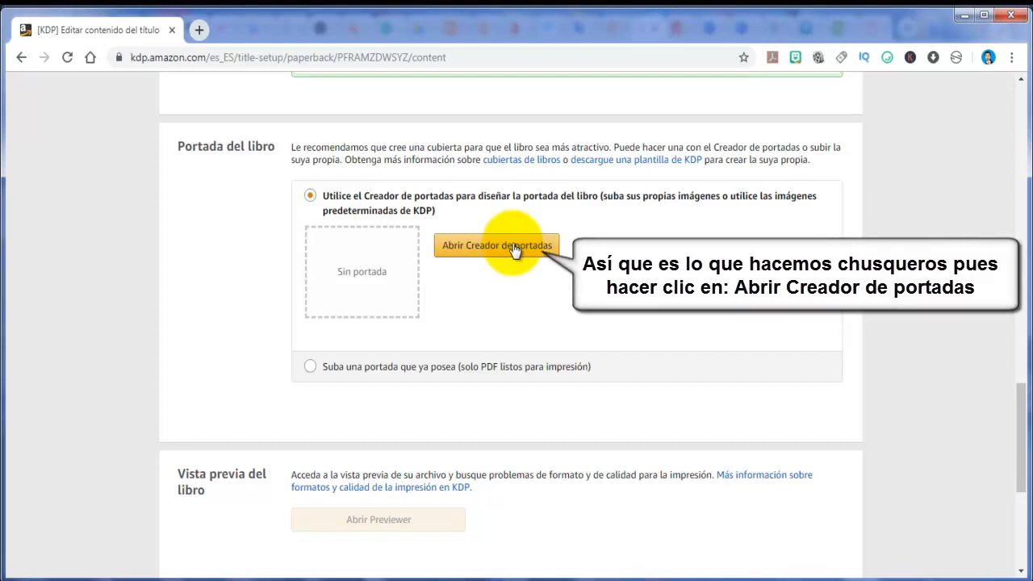
{"action": "left_click", "coordinate": [513, 246]}
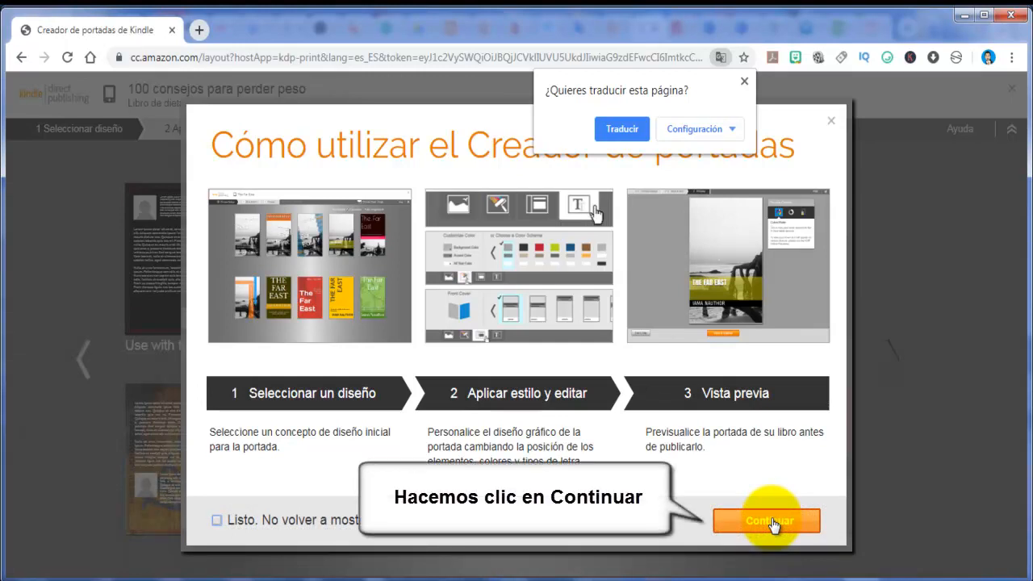
{"action": "left_click", "coordinate": [771, 522]}
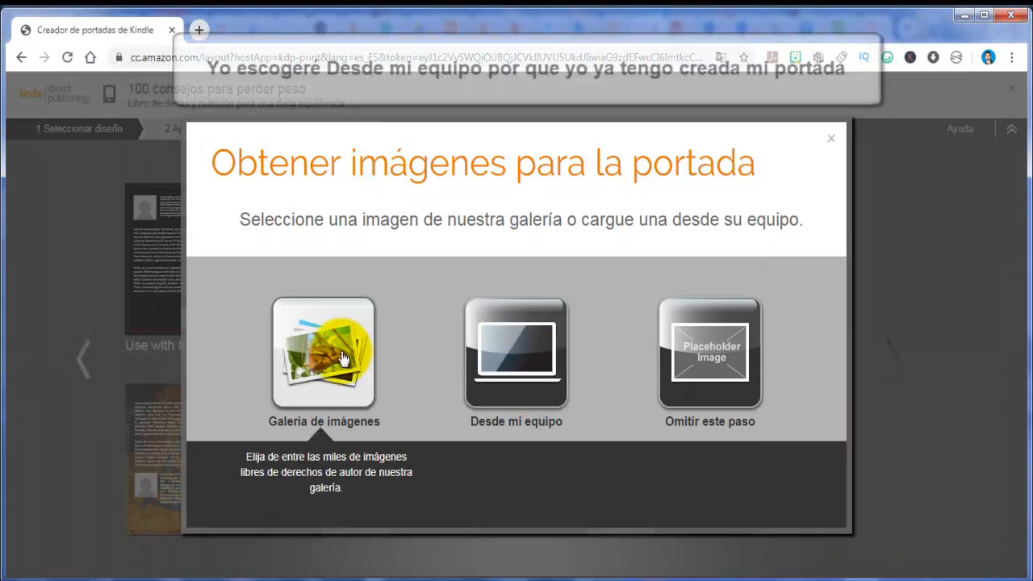
Load cover image 1 from the computer, choose the "Use with front cover image" design and dismiss the quick tutorial
{"action": "left_click", "coordinate": [519, 356]}
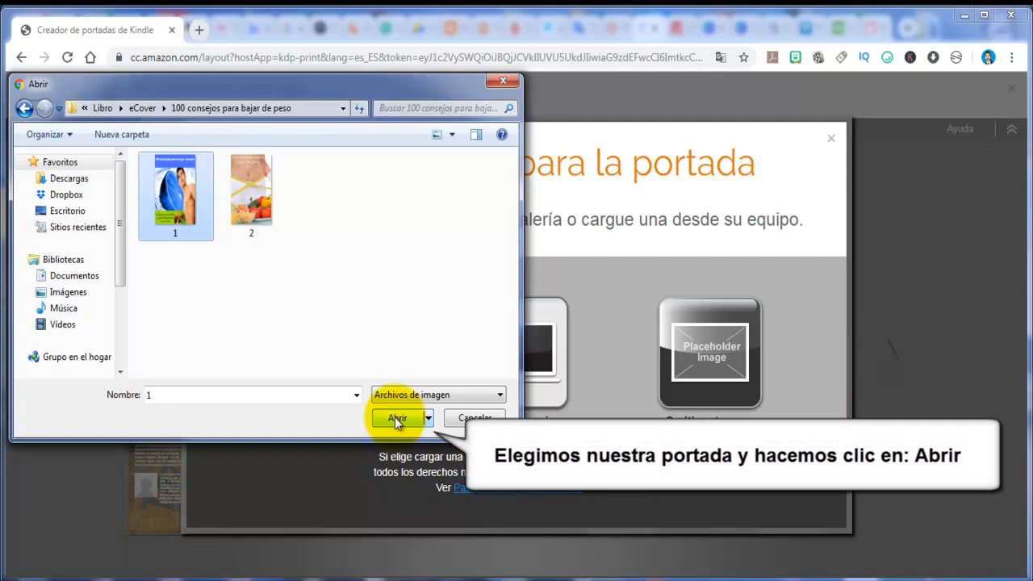
{"action": "left_click", "coordinate": [394, 417]}
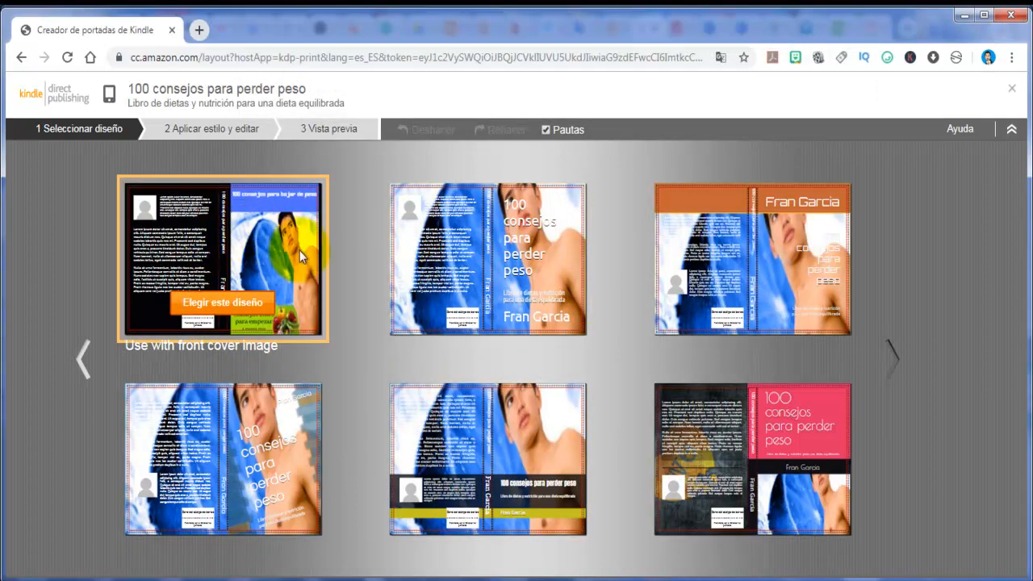
{"action": "left_click", "coordinate": [232, 307]}
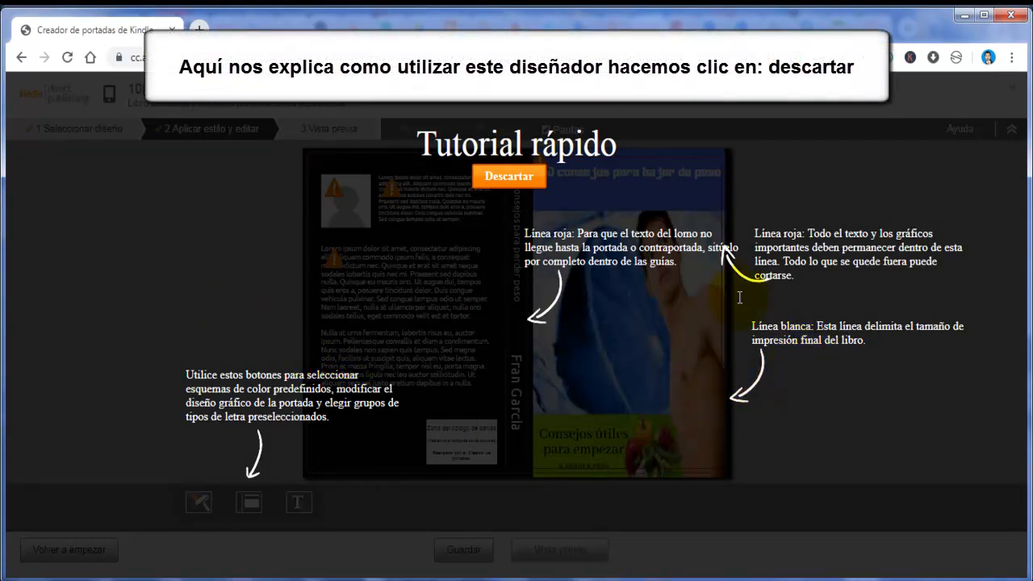
{"action": "left_click", "coordinate": [507, 179]}
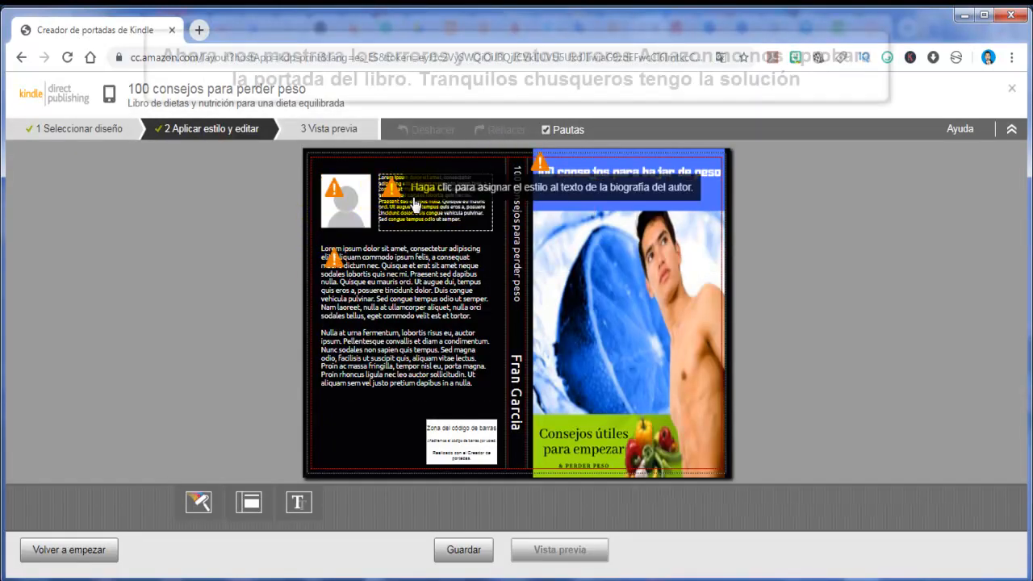
Shrink the front cover image to 27.56% to fit it within the cover guides
{"action": "mouse_move", "coordinate": [540, 166]}
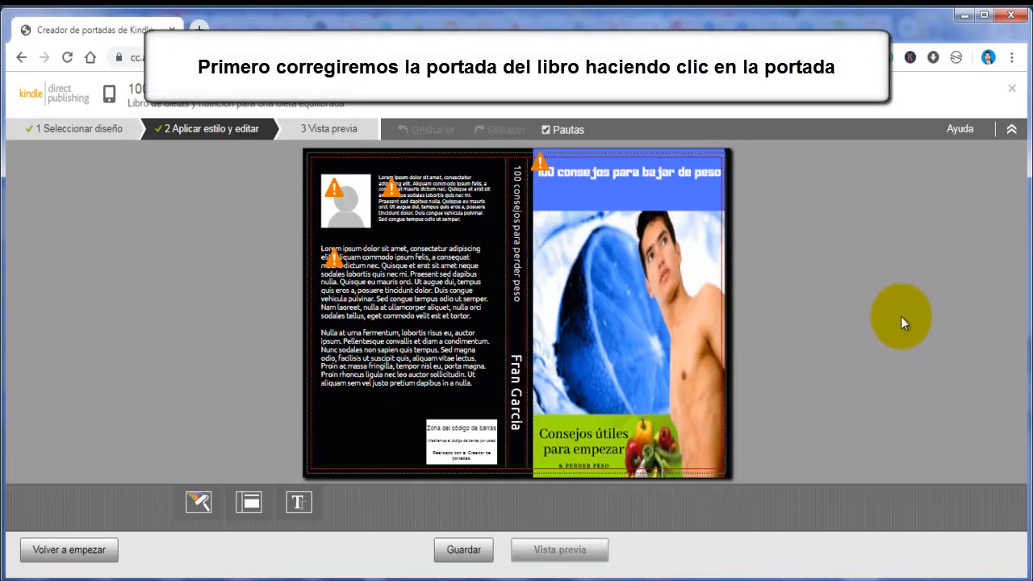
{"action": "left_click", "coordinate": [618, 193]}
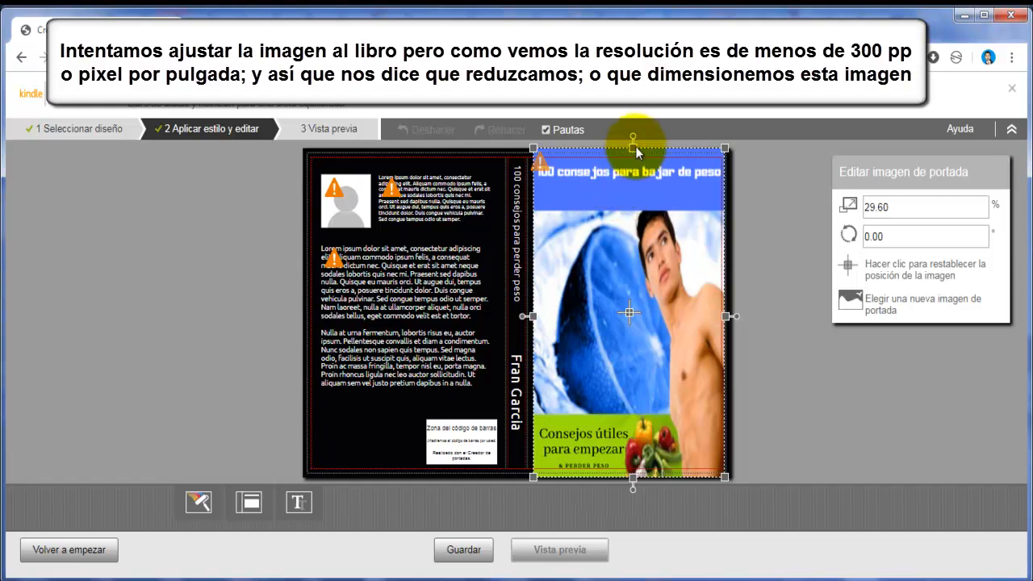
{"action": "left_click_drag", "start_coordinate": [633, 147], "coordinate": [633, 154]}
{"action": "key", "text": "ctrl+z"}
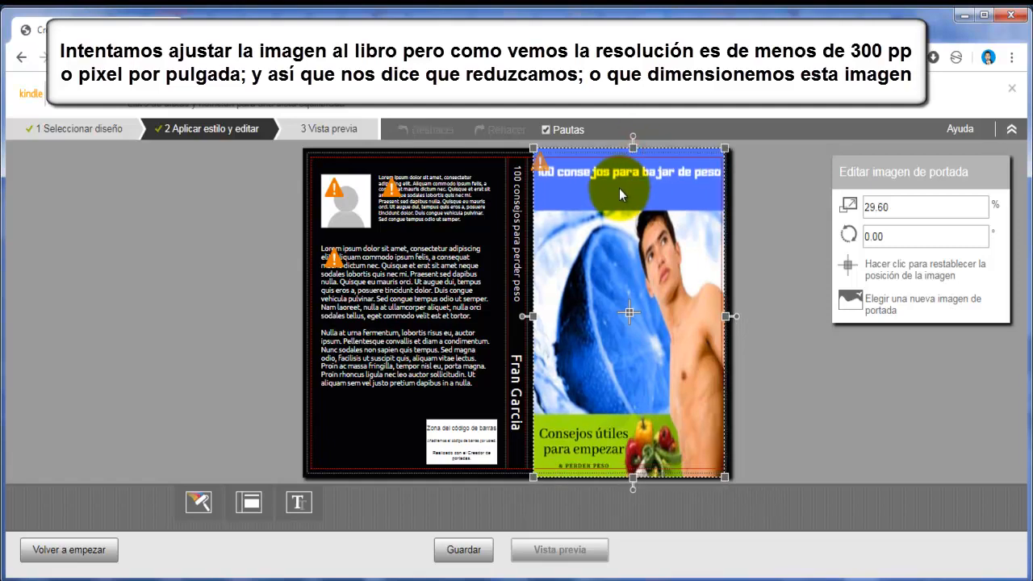
{"action": "mouse_move", "coordinate": [634, 148]}
{"action": "left_mouse_down"}
{"action": "mouse_move", "coordinate": [629, 161]}
{"action": "mouse_move", "coordinate": [637, 154]}
{"action": "left_mouse_up"}
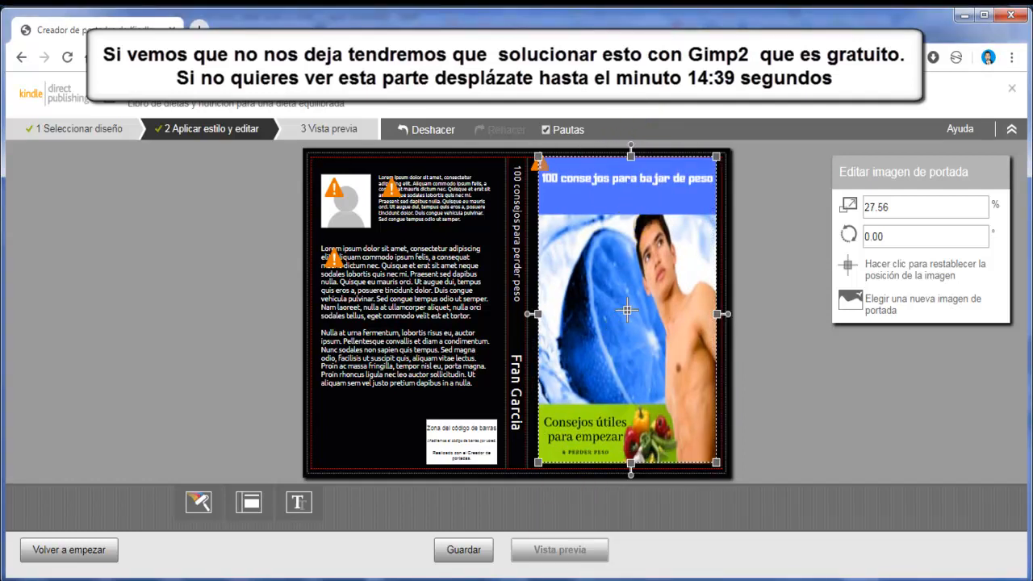
Switch to GIMP, scale the 01.jpg cover image to 1920 × 3064 pixels and fit the canvas to its layers
{"action": "mouse_move", "coordinate": [464, 580]}
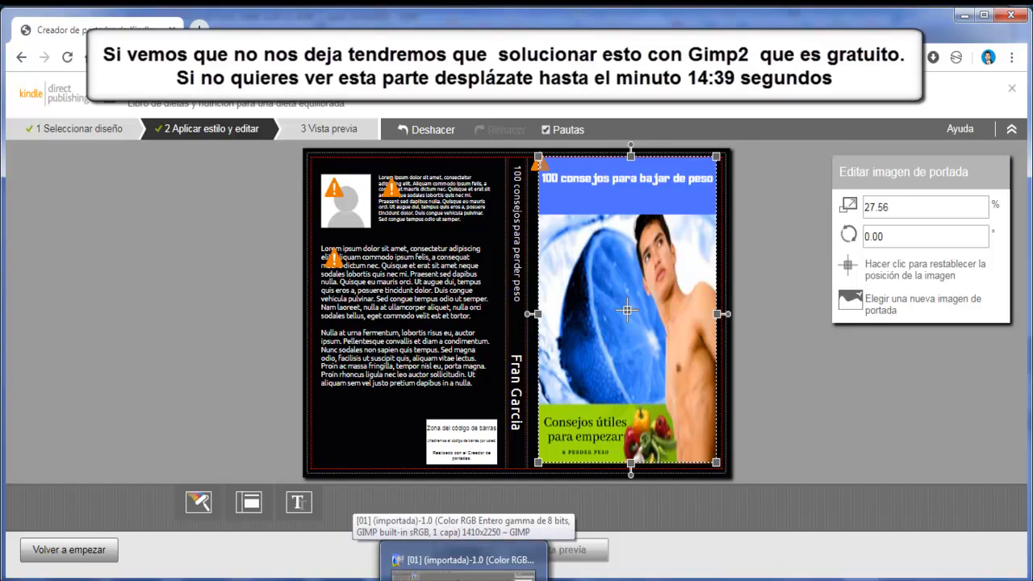
{"action": "left_click", "coordinate": [464, 565]}
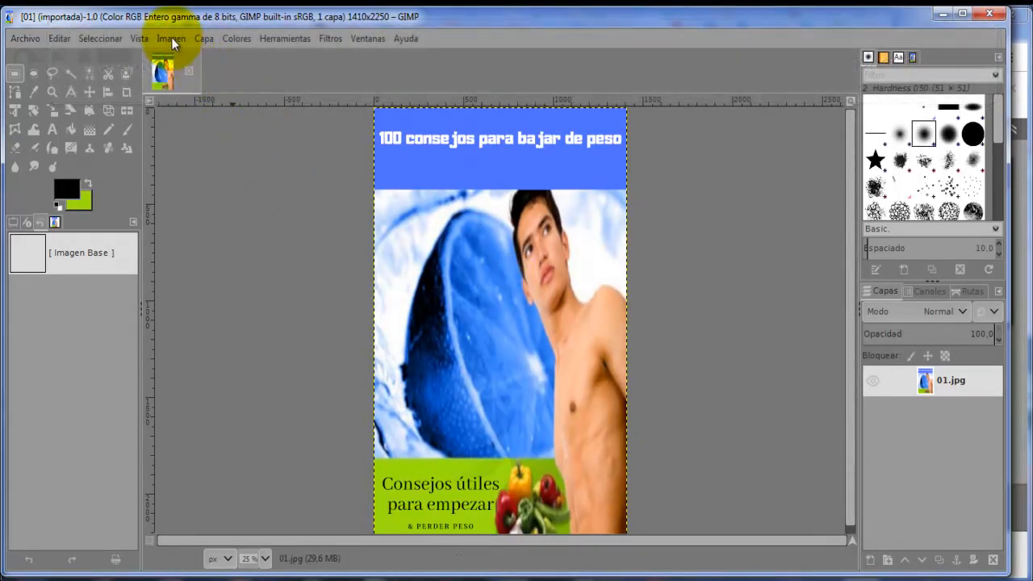
{"action": "left_click", "coordinate": [171, 37]}
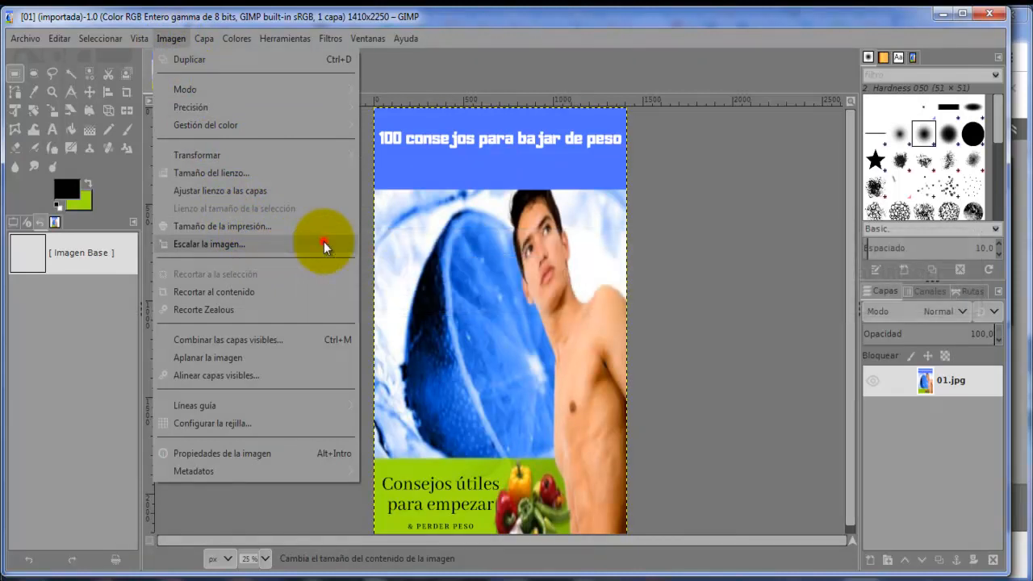
{"action": "left_click", "coordinate": [324, 241]}
{"action": "left_click", "coordinate": [489, 259]}
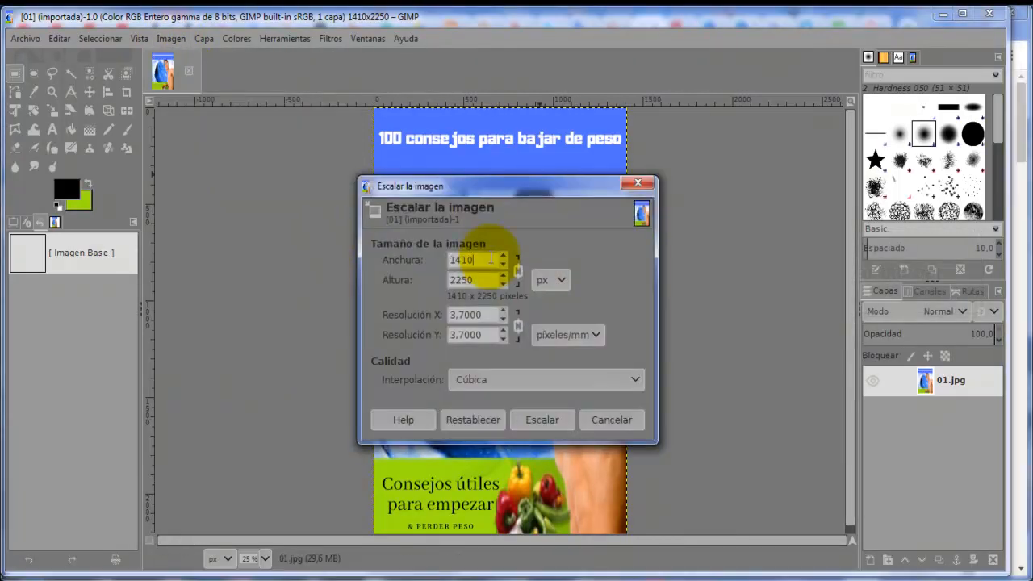
{"action": "key", "text": "BackSpace"}
{"action": "key", "text": "BackSpace"}
{"action": "key", "text": "BackSpace"}
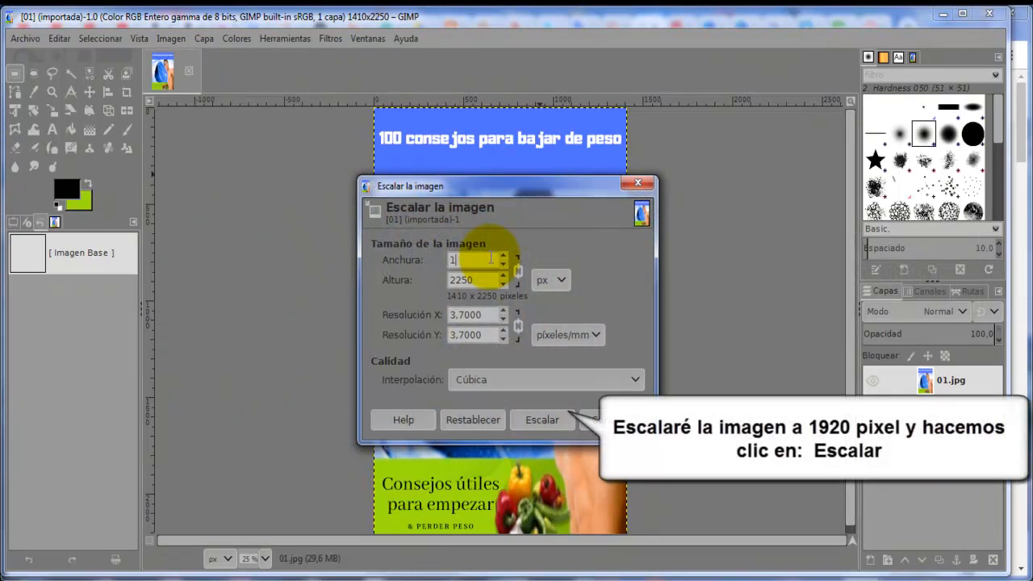
{"action": "type", "text": "920"}
{"action": "left_click", "coordinate": [472, 280]}
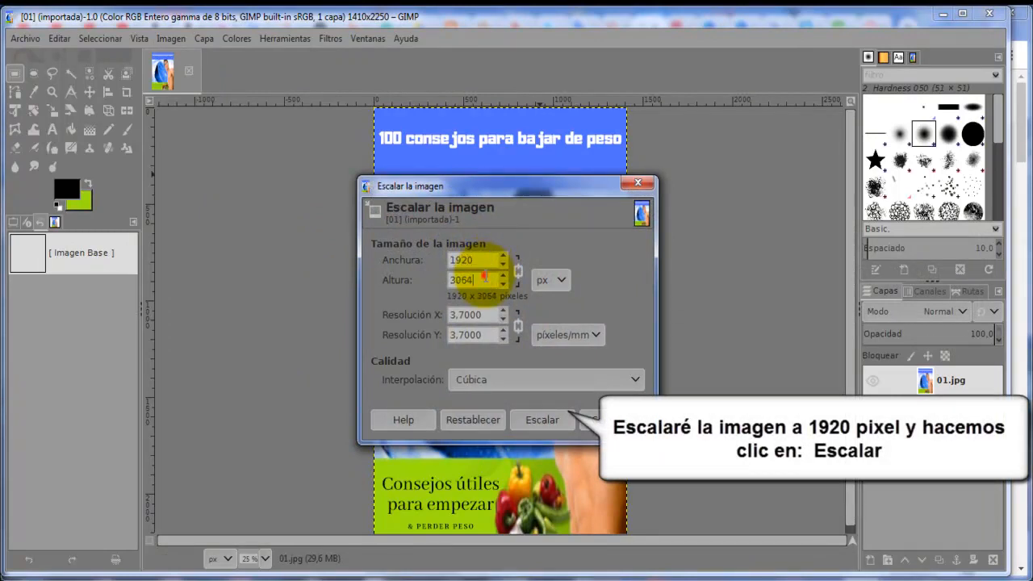
{"action": "left_click", "coordinate": [548, 418]}
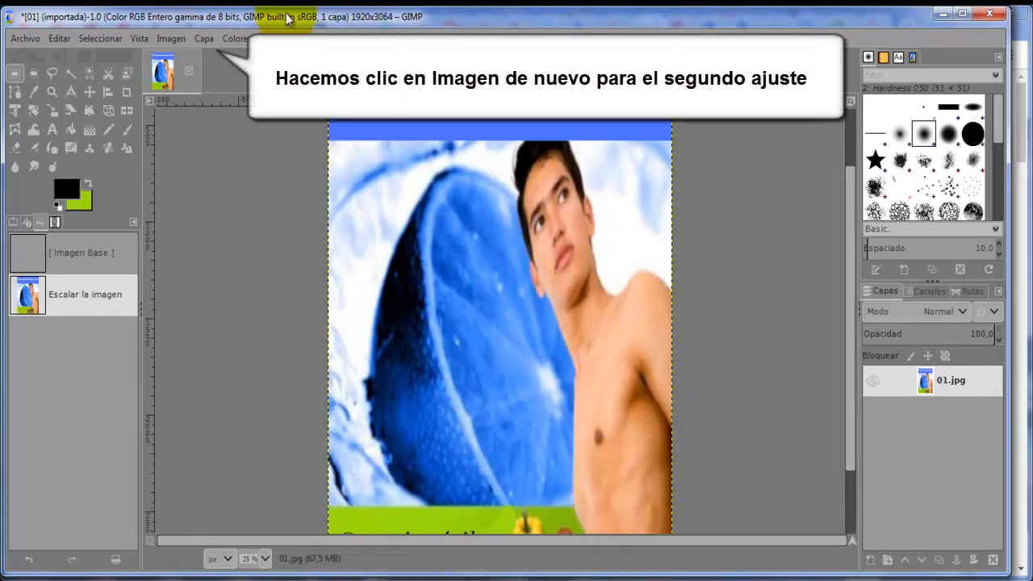
{"action": "left_click", "coordinate": [173, 36]}
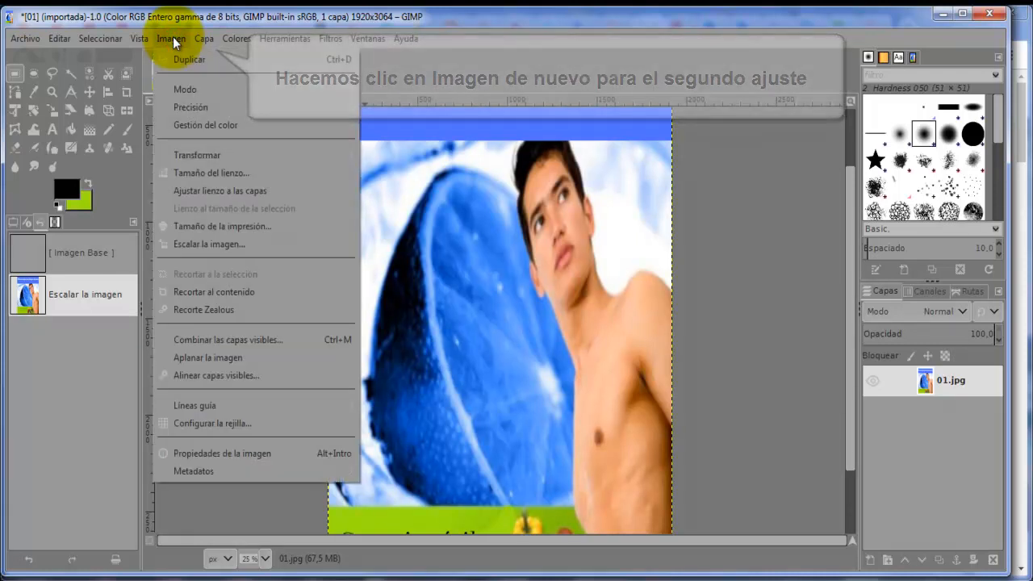
{"action": "left_click", "coordinate": [238, 190]}
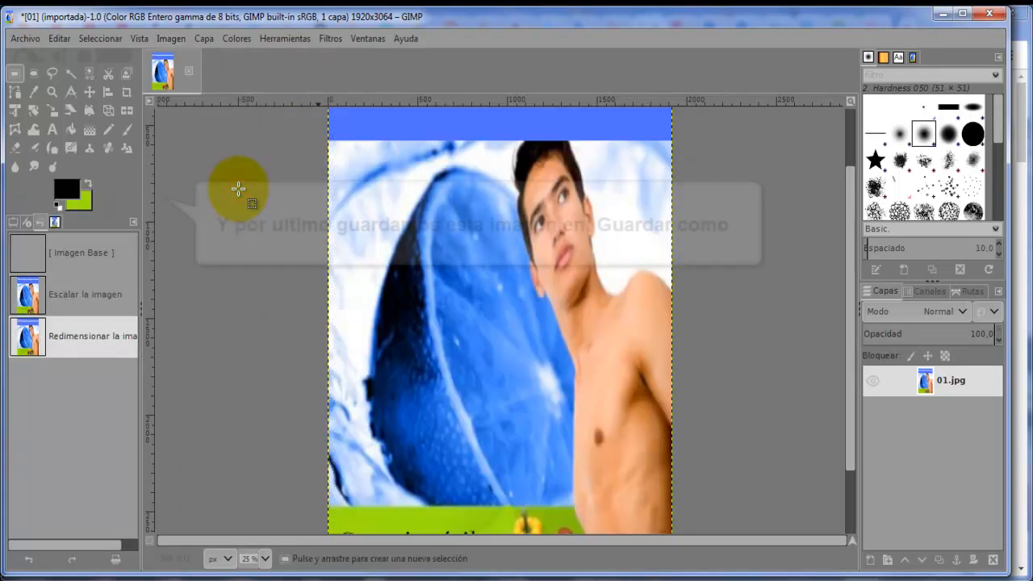
Try to save the scaled cover image as 02.jpg in the "100 consejos para bajar de peso" folder
{"action": "left_click", "coordinate": [20, 40]}
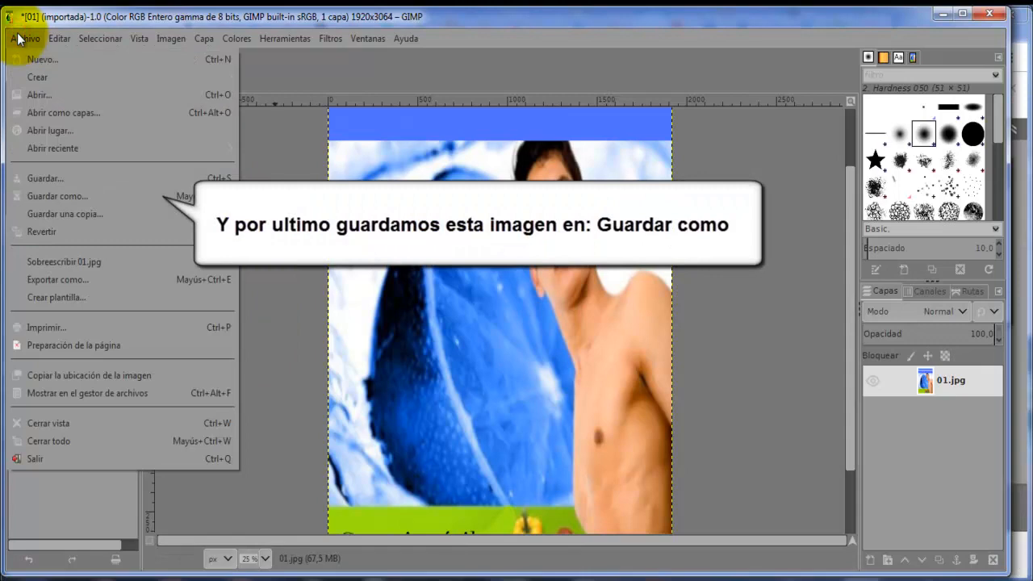
{"action": "left_click", "coordinate": [102, 195]}
{"action": "type", "text": "02"}
{"action": "key", "text": "BackSpace"}
{"action": "key", "text": "BackSpace"}
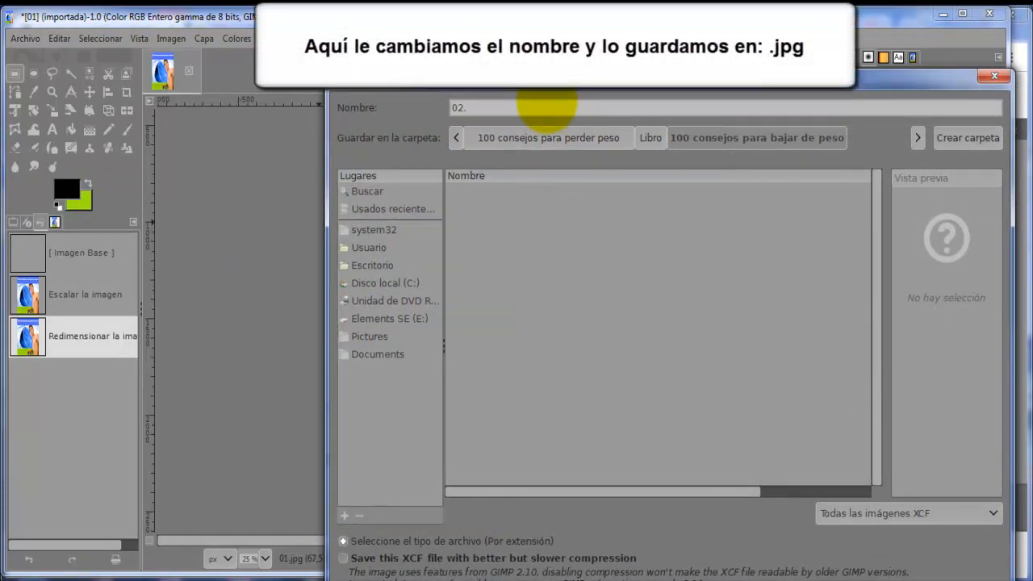
{"action": "type", "text": "jpg"}
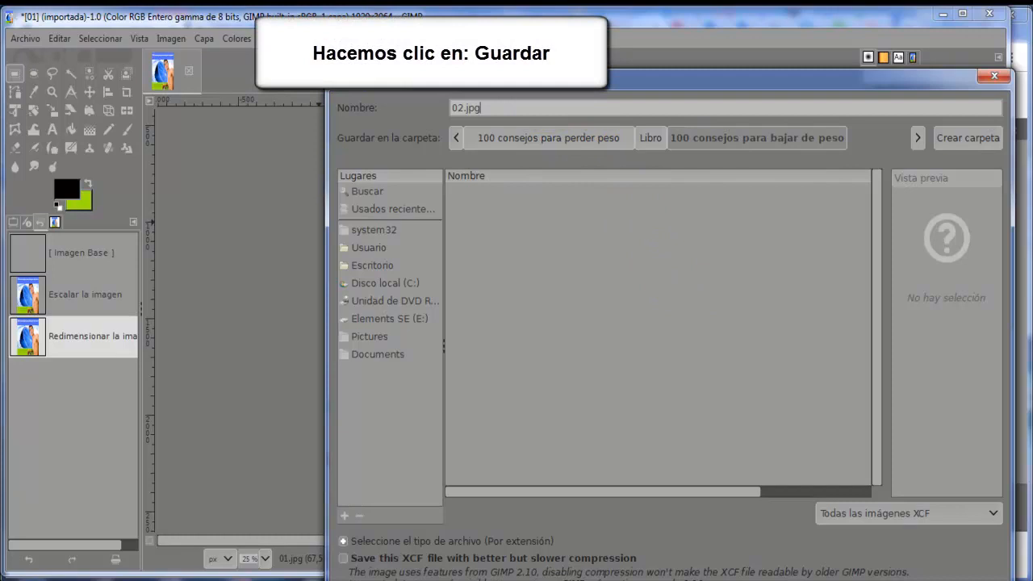
{"action": "key", "text": "Return"}
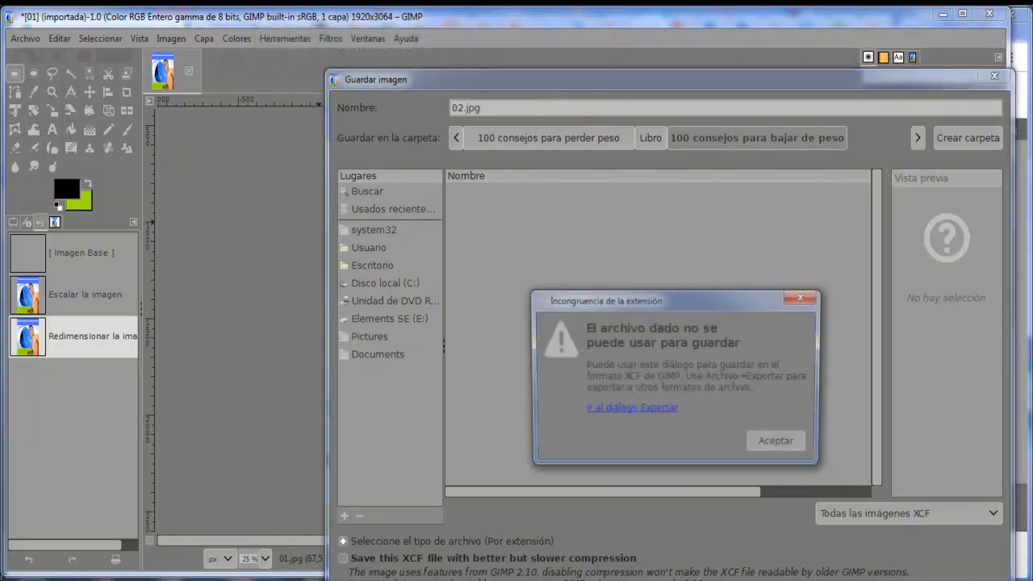
Export the scaled cover image as the JPEG file 02.jpg in the "100 consejos para bajar de peso" folder
{"action": "left_click", "coordinate": [665, 411]}
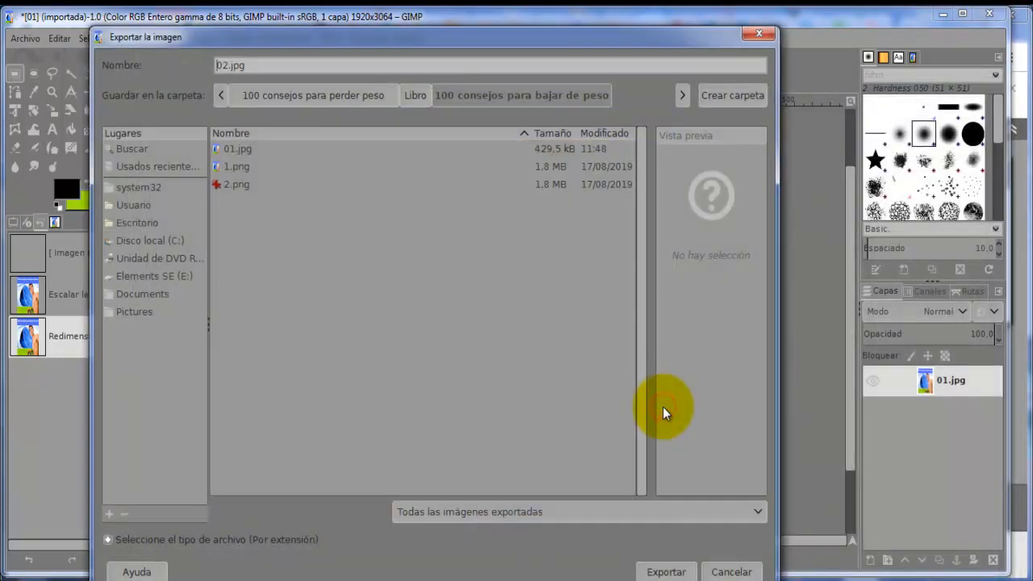
{"action": "left_click", "coordinate": [761, 512]}
{"action": "scroll", "coordinate": [550, 544], "scroll_direction": "down", "scroll_amount": 2}
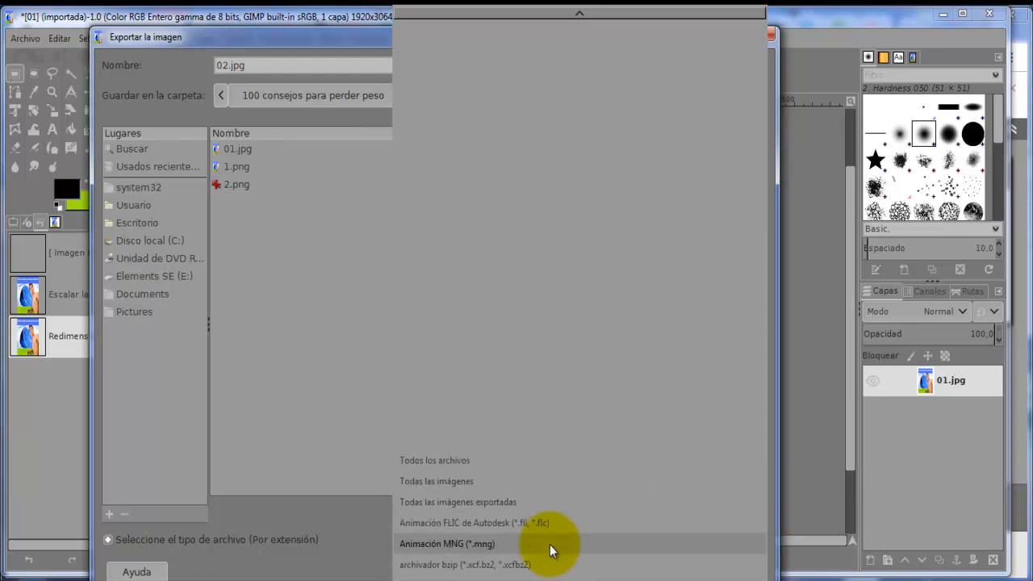
{"action": "scroll", "coordinate": [550, 545], "scroll_direction": "down", "scroll_amount": 3}
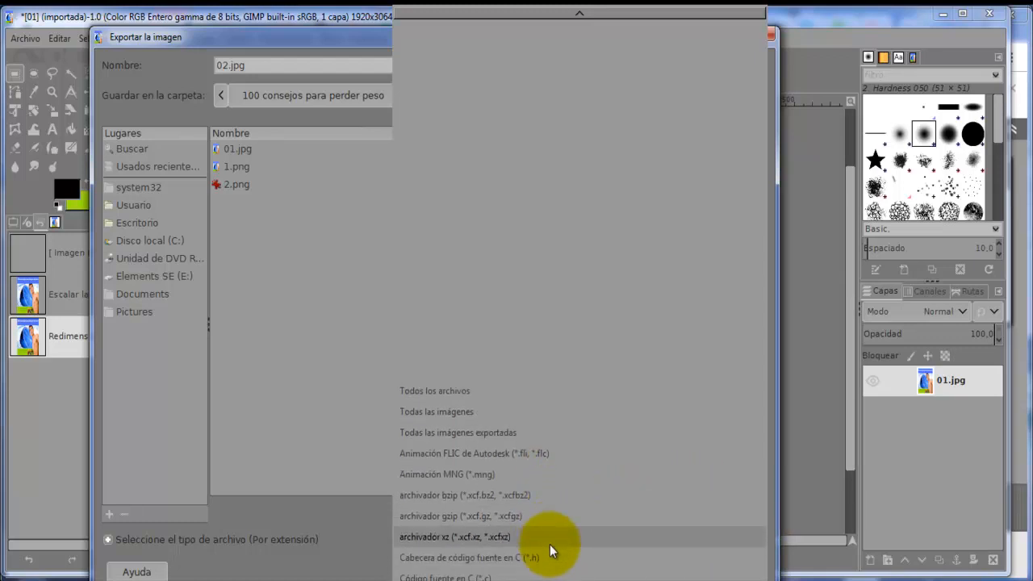
{"action": "scroll", "coordinate": [550, 544], "scroll_direction": "down", "scroll_amount": 3}
{"action": "scroll", "coordinate": [550, 543], "scroll_direction": "down", "scroll_amount": 2}
{"action": "scroll", "coordinate": [550, 544], "scroll_direction": "down", "scroll_amount": 3}
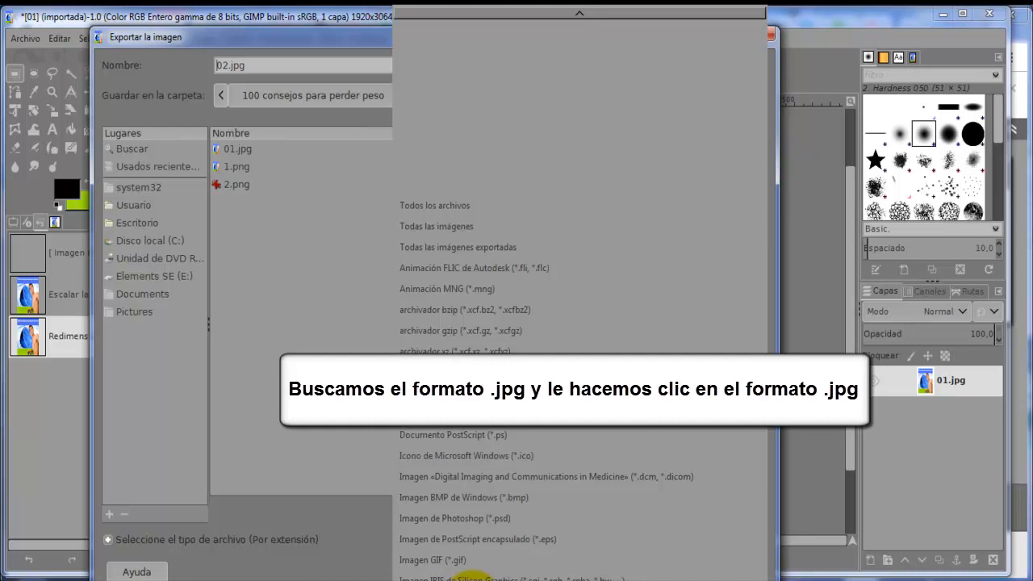
{"action": "left_click", "coordinate": [472, 578]}
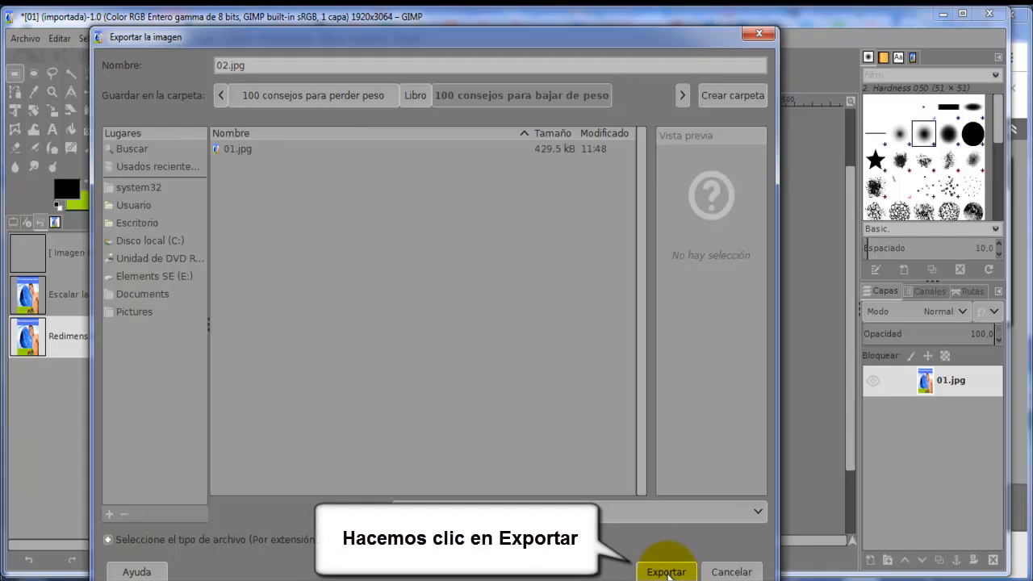
{"action": "left_click", "coordinate": [665, 572]}
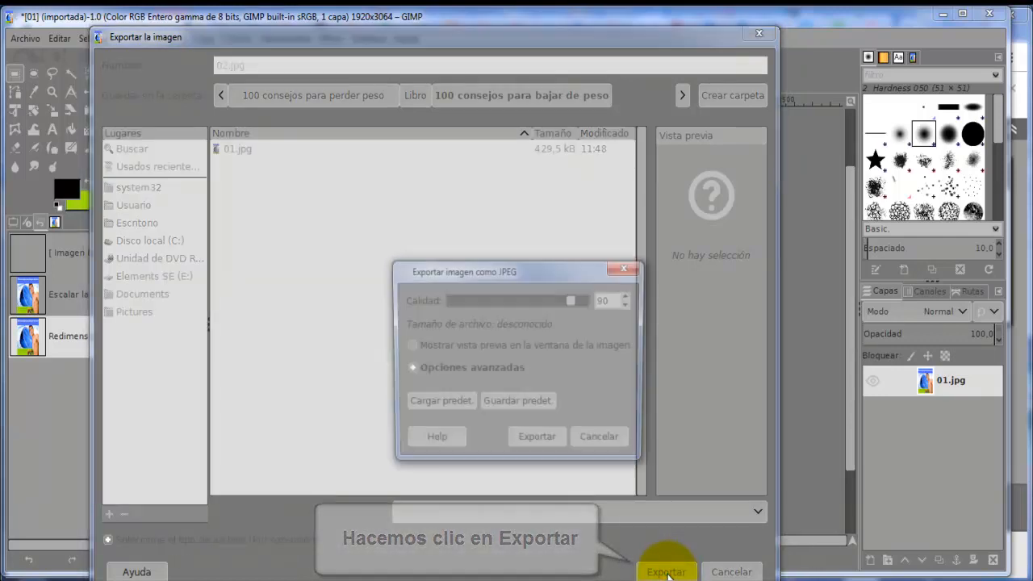
{"action": "left_click", "coordinate": [548, 444]}
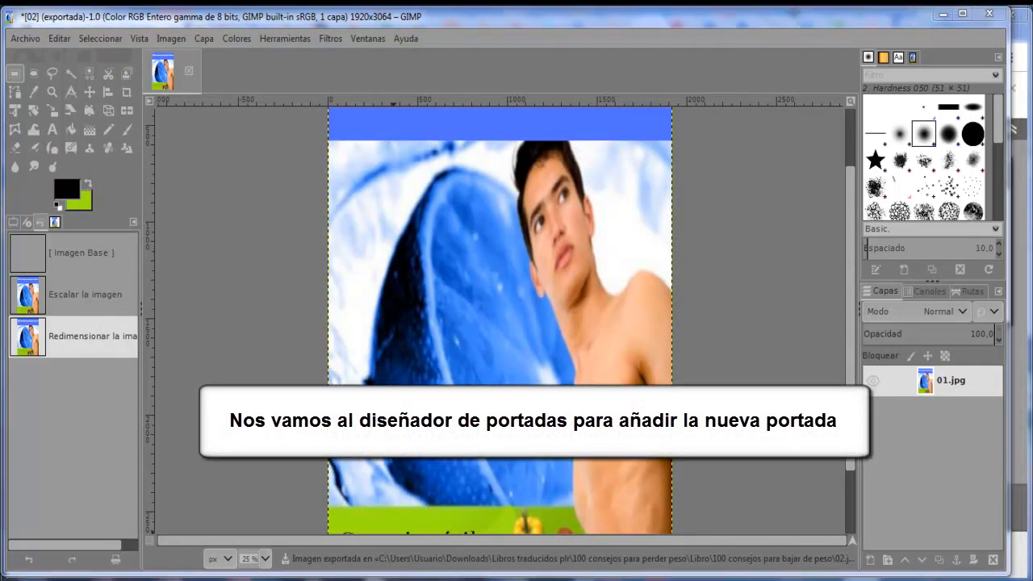
Switch to the Kindle cover creator in the browser and replace the front cover image with 02 from the computer
{"action": "mouse_move", "coordinate": [198, 580]}
{"action": "left_click", "coordinate": [275, 564]}
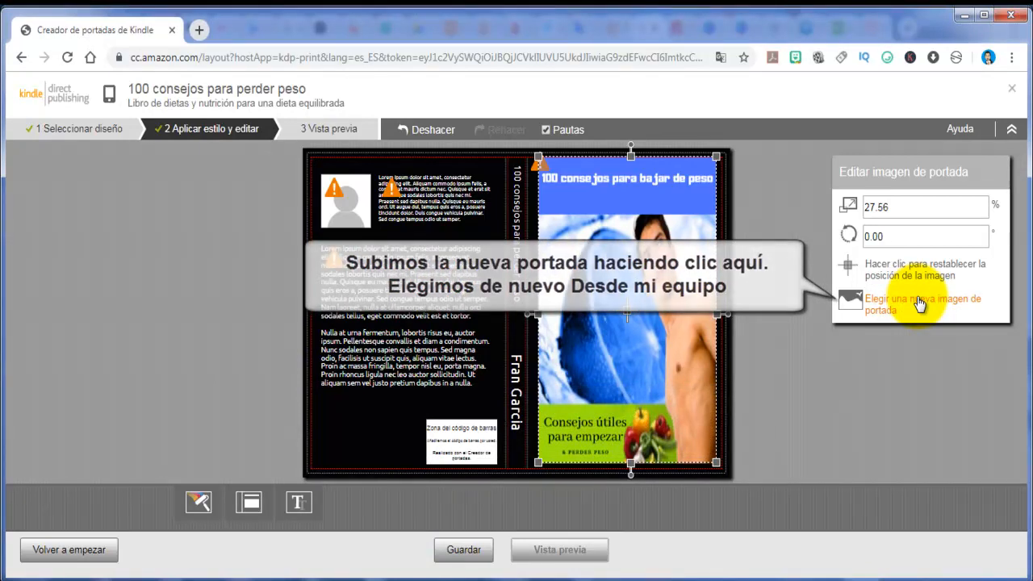
{"action": "left_click", "coordinate": [920, 302]}
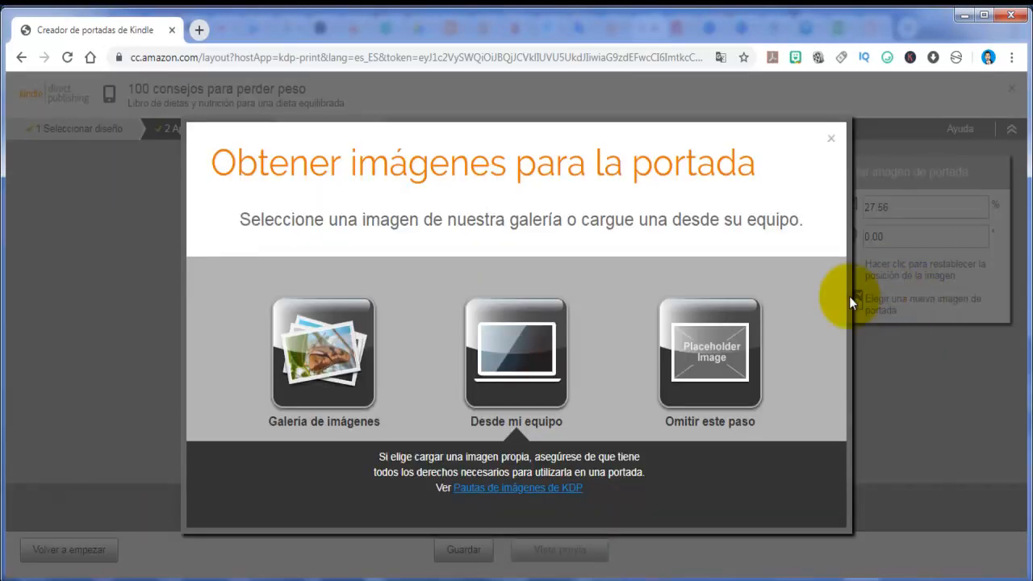
{"action": "left_click", "coordinate": [498, 343]}
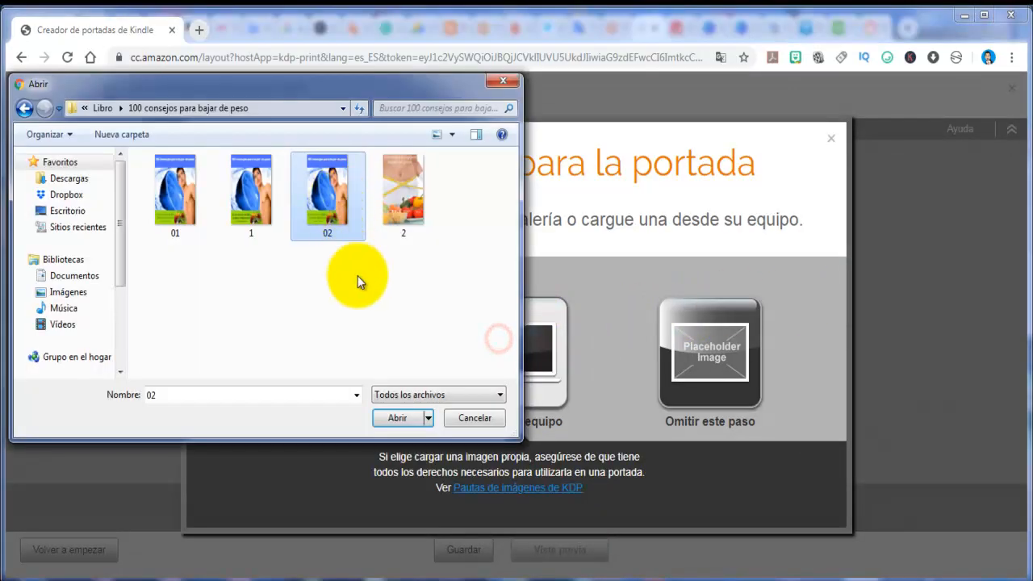
{"action": "left_click", "coordinate": [404, 417]}
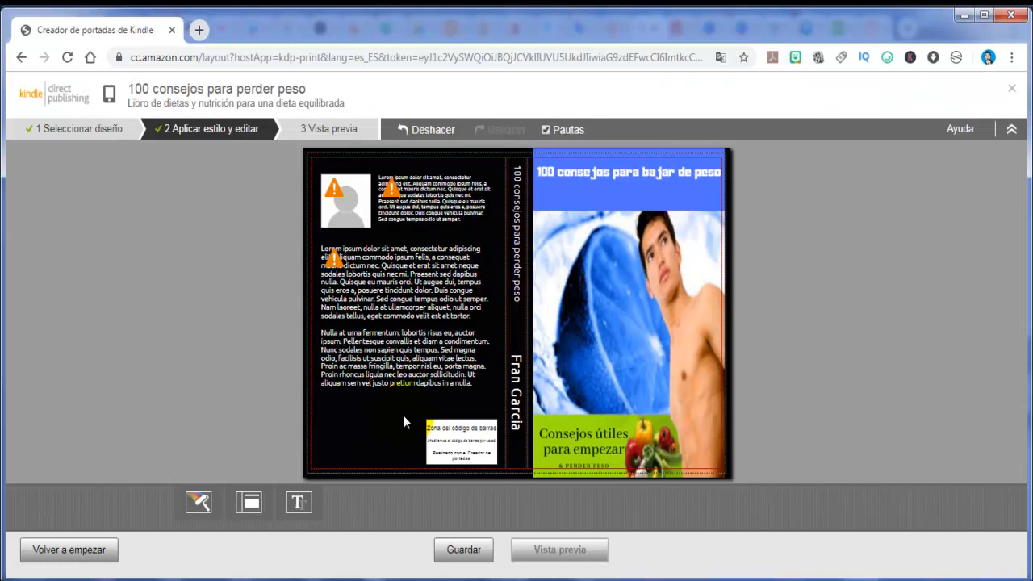
Adjust the new front cover image to fit the front of the book
{"action": "left_click", "coordinate": [661, 336]}
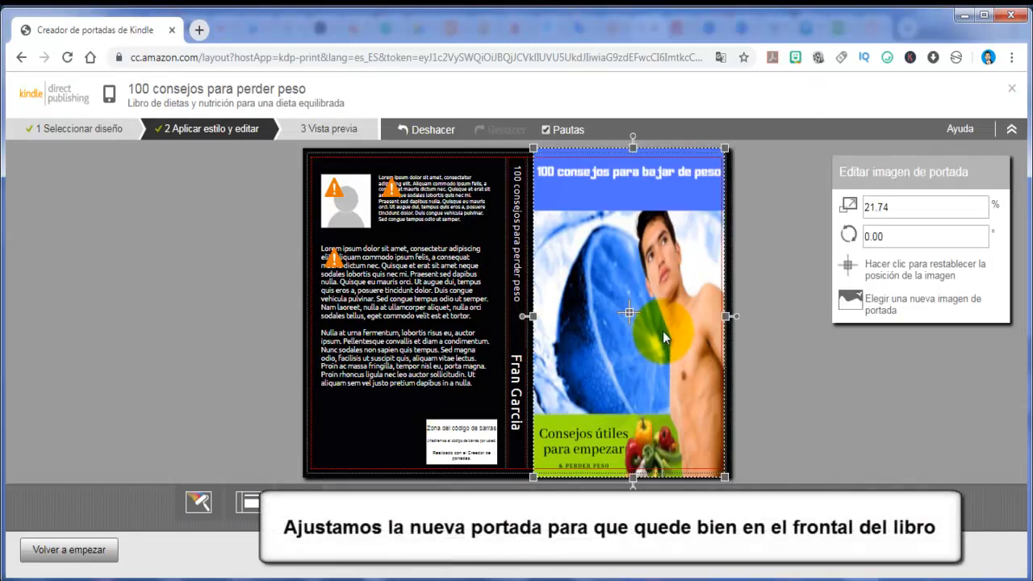
{"action": "left_click_drag", "start_coordinate": [728, 318], "coordinate": [733, 317]}
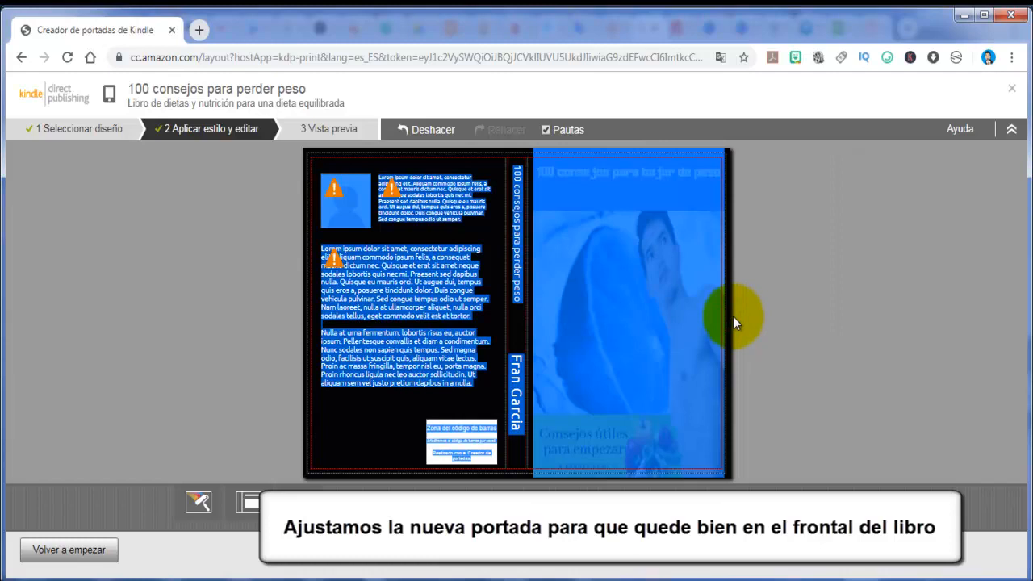
{"action": "left_click", "coordinate": [807, 307]}
{"action": "left_click", "coordinate": [667, 324]}
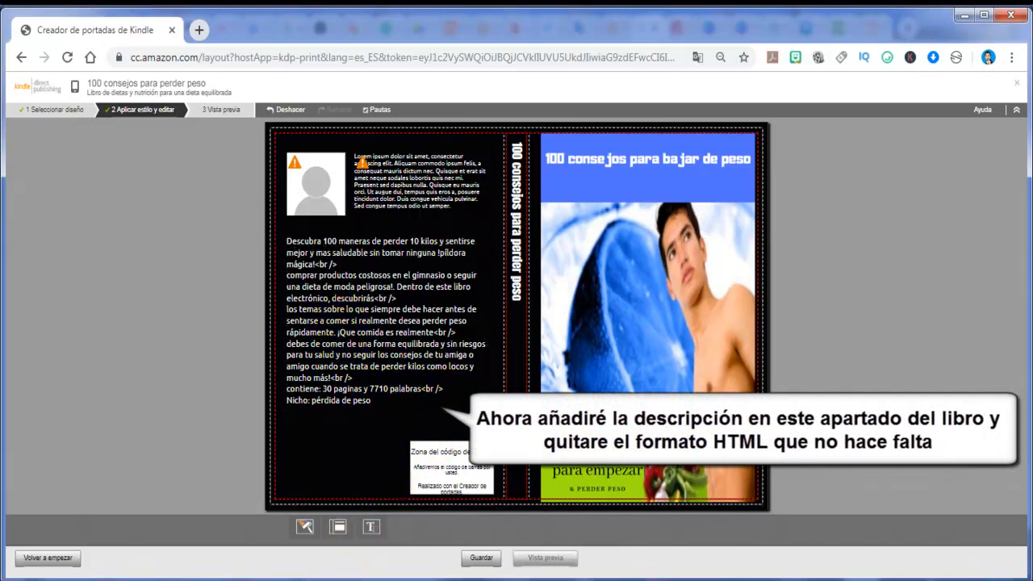
Remove the leftover HTML <br /> tags from the description text on the back cover
{"action": "double_click", "coordinate": [448, 388]}
{"action": "key", "text": "BackSpace"}
{"action": "key", "text": "BackSpace"}
{"action": "key", "text": "BackSpace"}
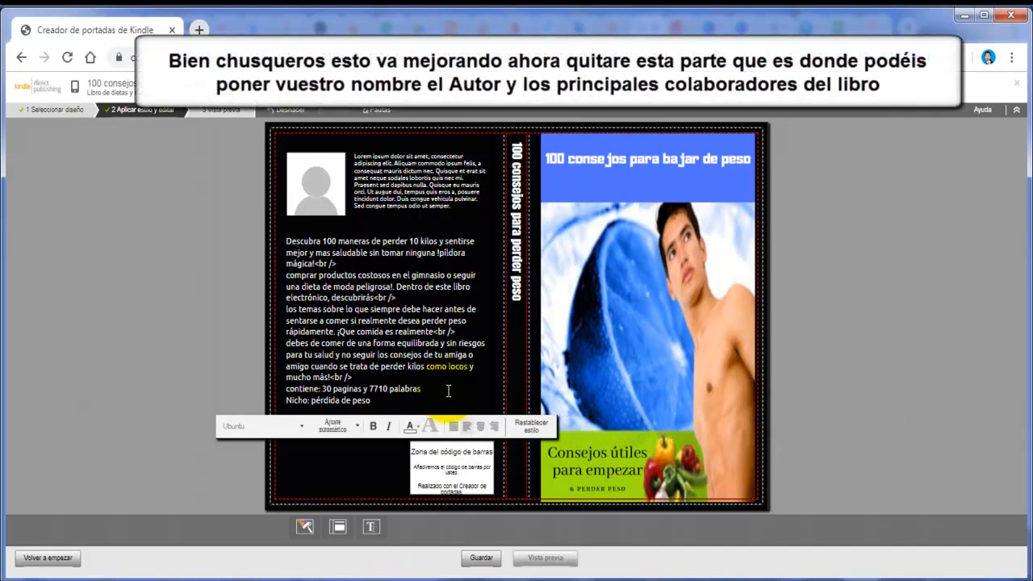
{"action": "left_click", "coordinate": [403, 376]}
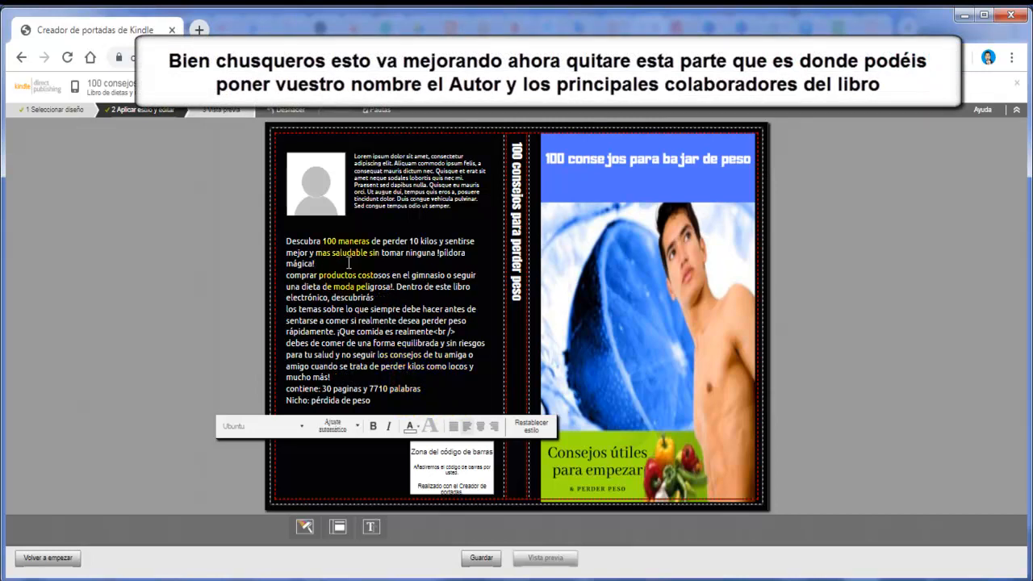
{"action": "left_click", "coordinate": [190, 287]}
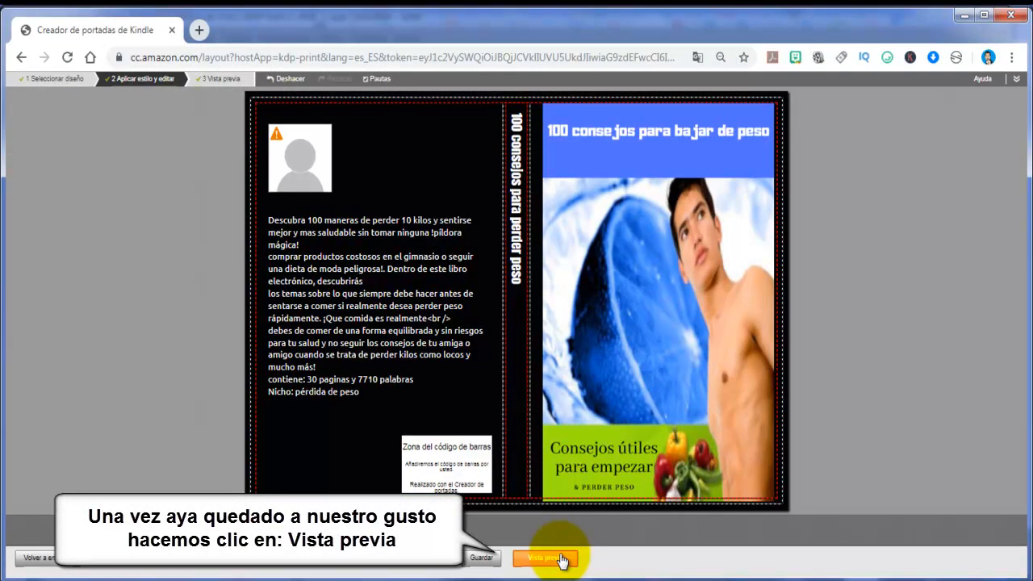
Preview the cover and reopen it for editing to move and enlarge the front image up to the cover's outer edges
{"action": "left_click", "coordinate": [562, 558]}
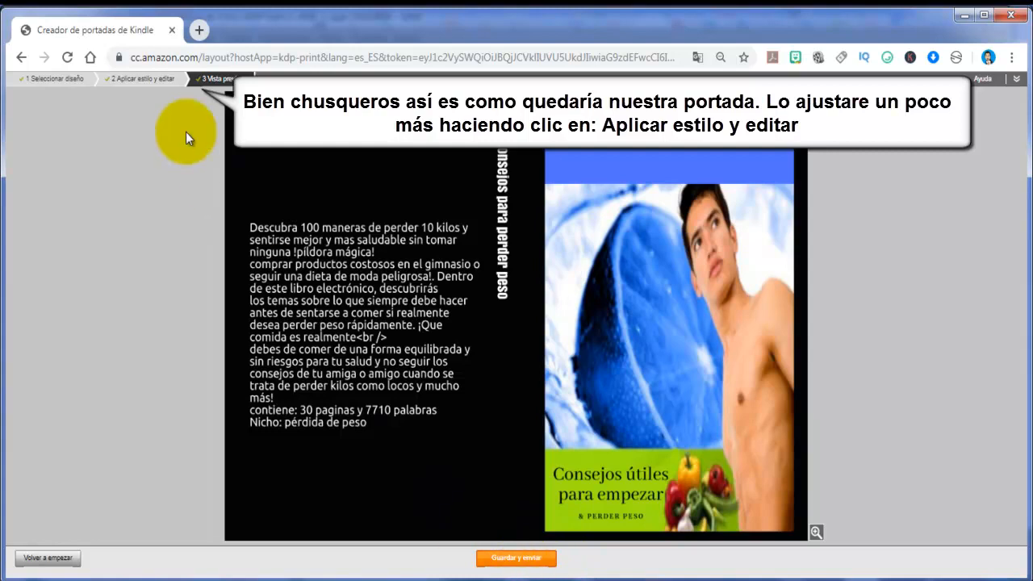
{"action": "left_click", "coordinate": [139, 79]}
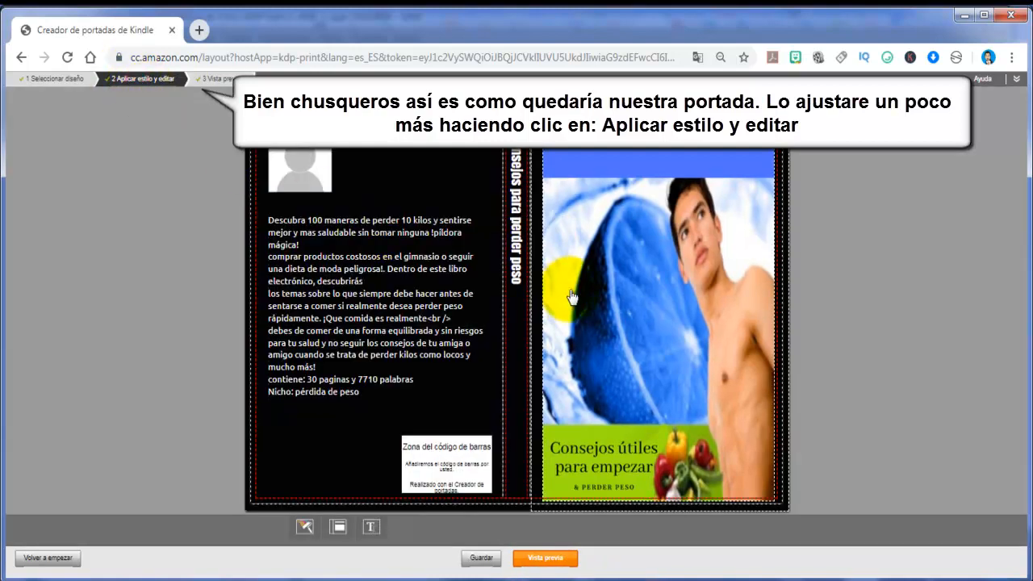
{"action": "mouse_move", "coordinate": [595, 296]}
{"action": "left_mouse_down"}
{"action": "mouse_move", "coordinate": [590, 280]}
{"action": "mouse_move", "coordinate": [599, 292]}
{"action": "left_mouse_up"}
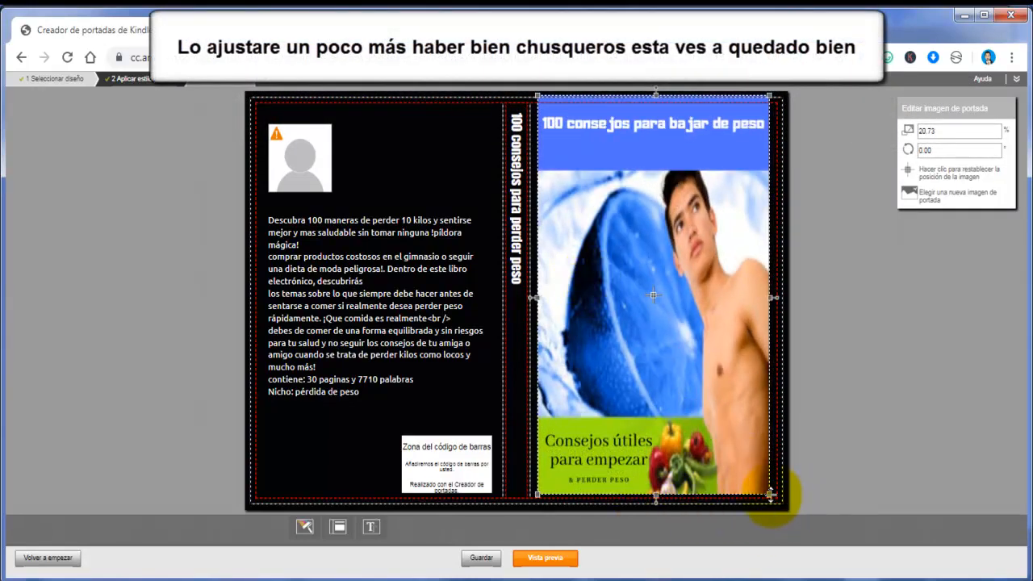
{"action": "left_click_drag", "start_coordinate": [771, 493], "coordinate": [794, 501]}
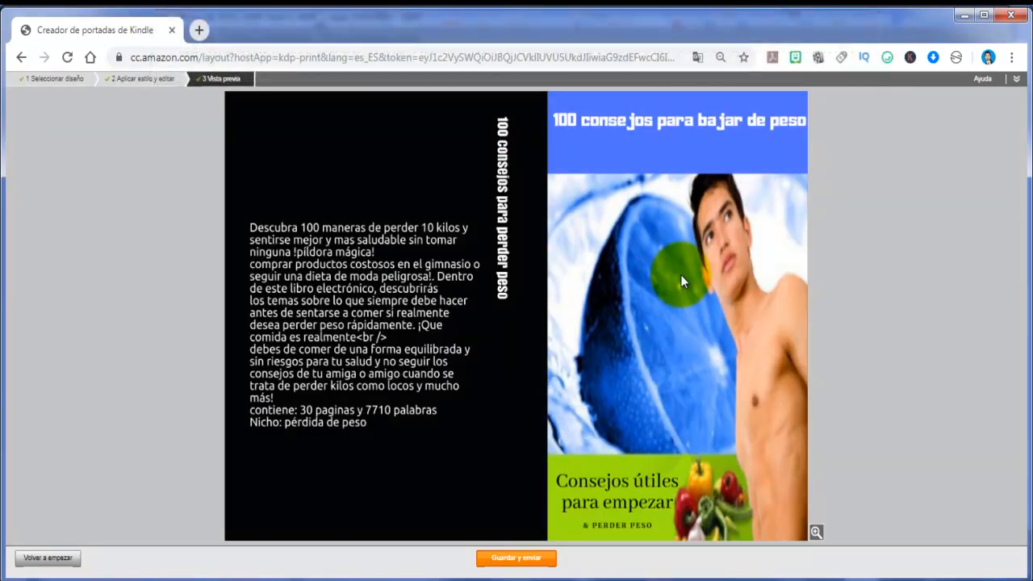
Preview the adjusted cover, save and submit it, and sign in to KDP with the account password
{"action": "left_click", "coordinate": [518, 560]}
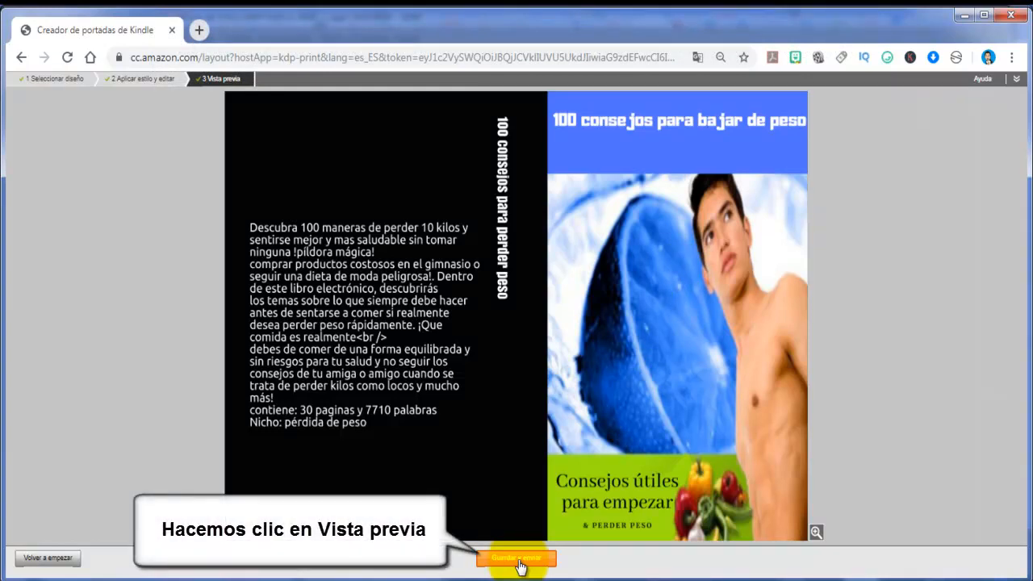
{"action": "left_click", "coordinate": [517, 559]}
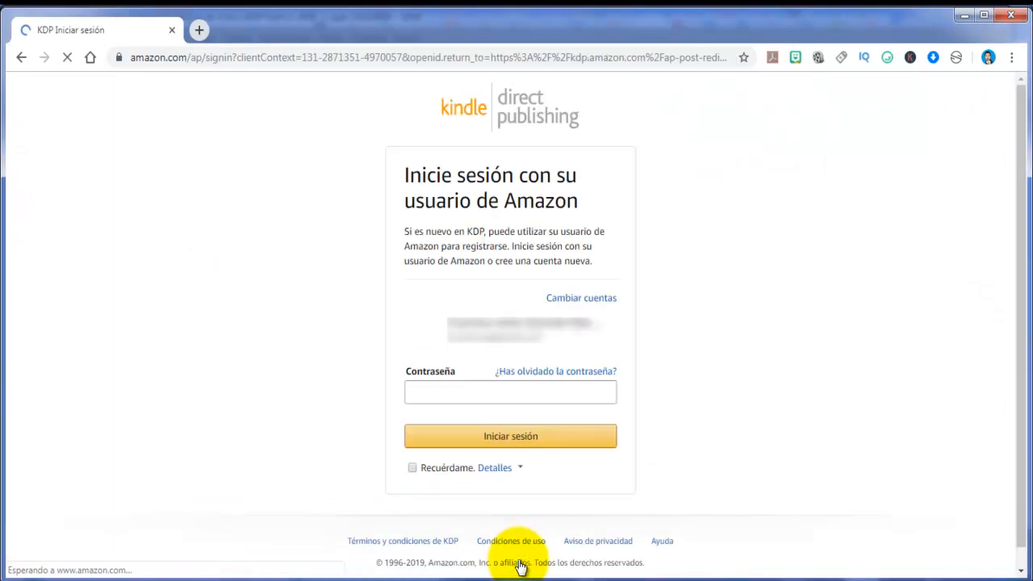
{"action": "type", "text": "**"}
{"action": "key", "text": "Return"}
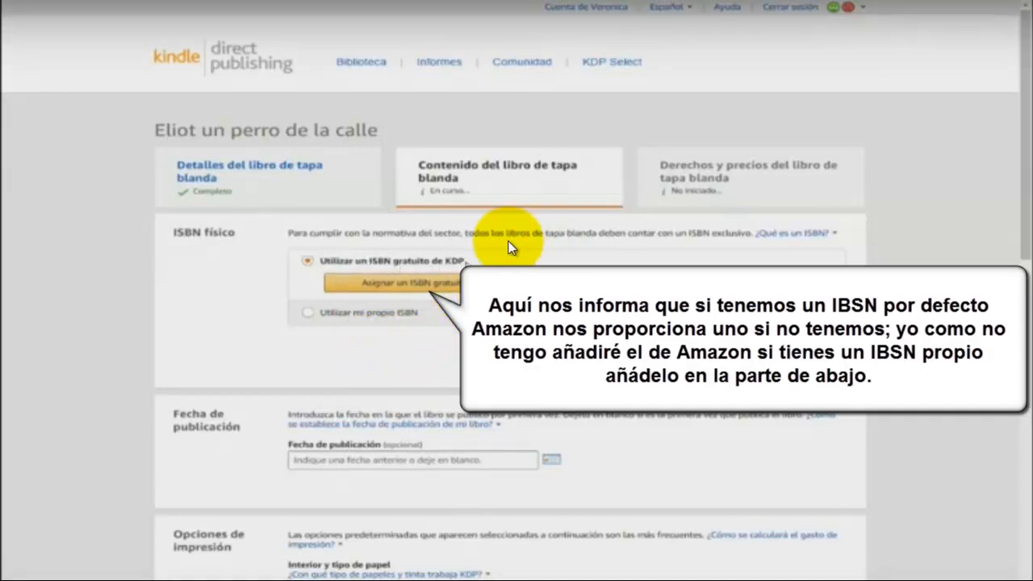
Assign a free KDP ISBN to the paperback and save its content as a draft
{"action": "left_click", "coordinate": [457, 290]}
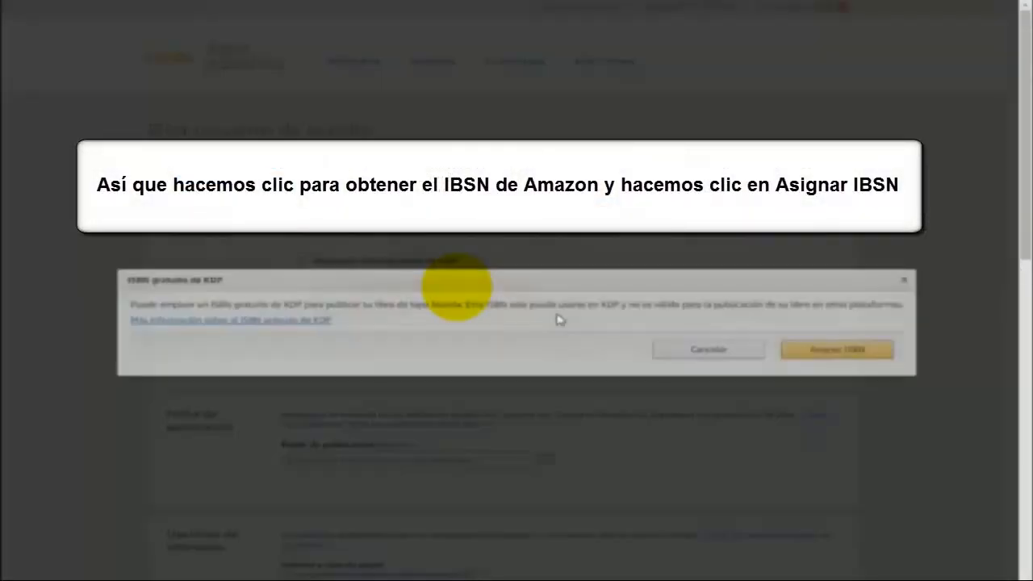
{"action": "left_click", "coordinate": [811, 351]}
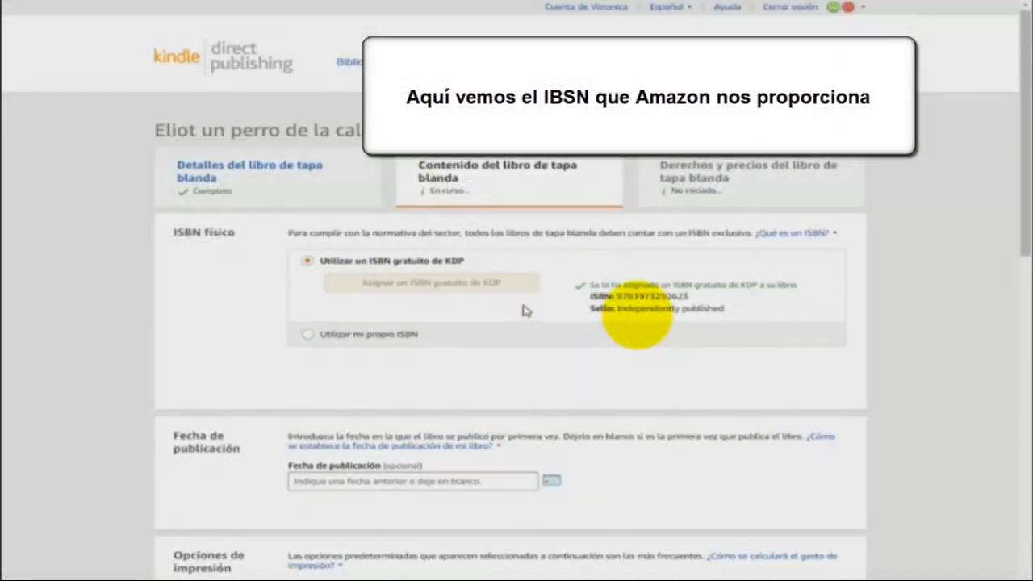
{"action": "scroll", "coordinate": [522, 310], "scroll_direction": "down", "scroll_amount": 1}
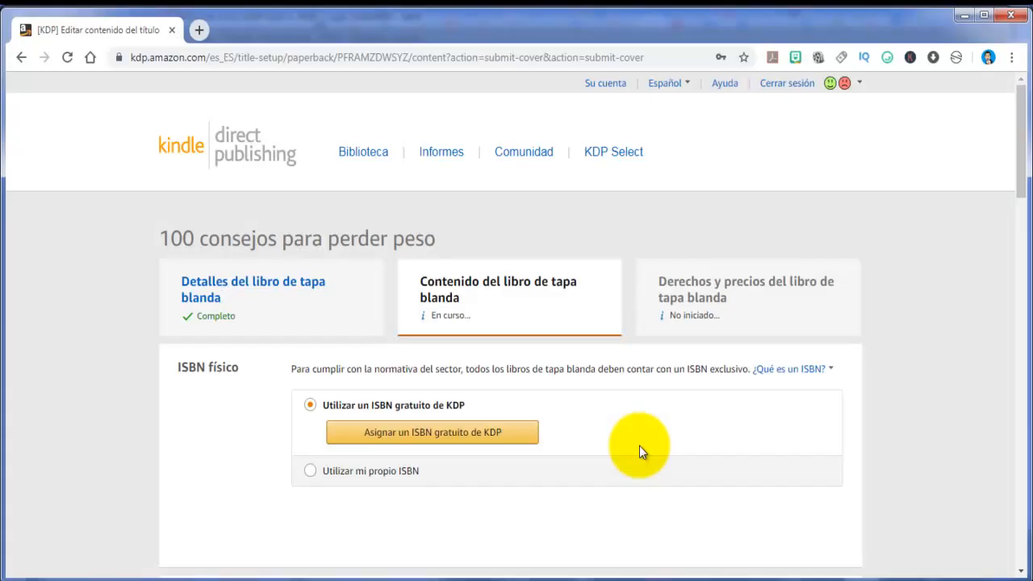
{"action": "scroll", "coordinate": [640, 445], "scroll_direction": "down", "scroll_amount": 10}
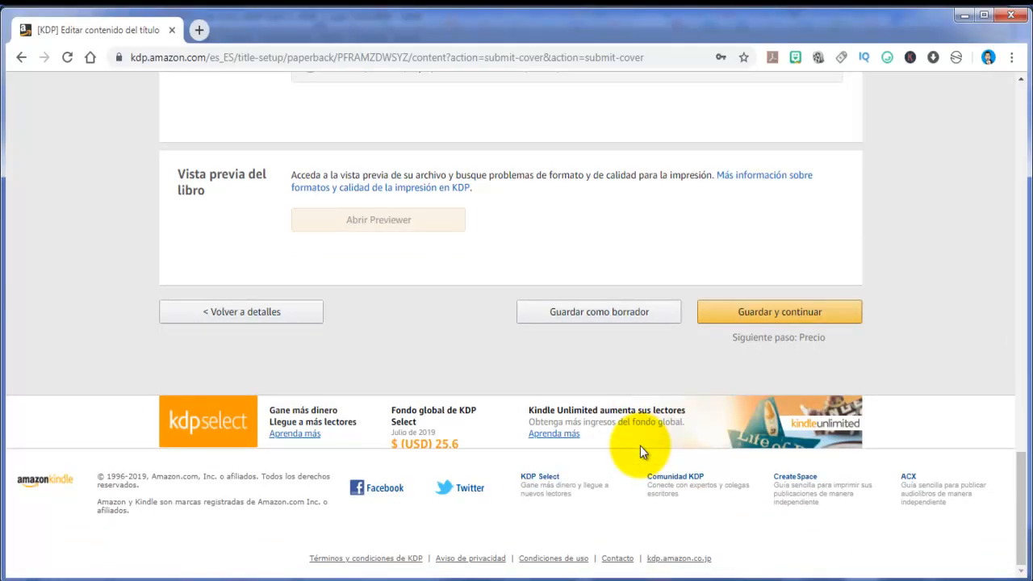
{"action": "scroll", "coordinate": [639, 445], "scroll_direction": "up", "scroll_amount": 1}
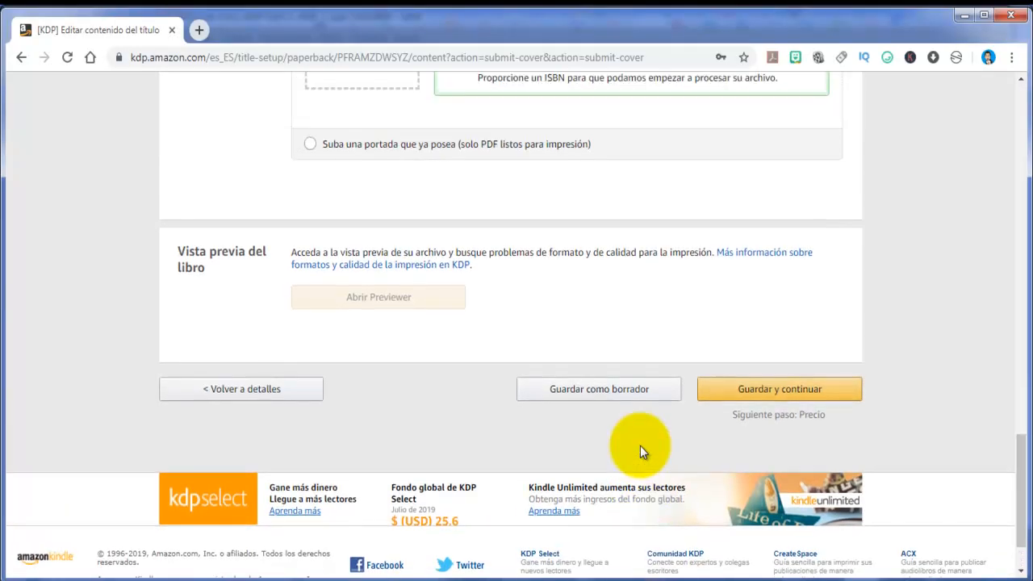
{"action": "left_click", "coordinate": [595, 390]}
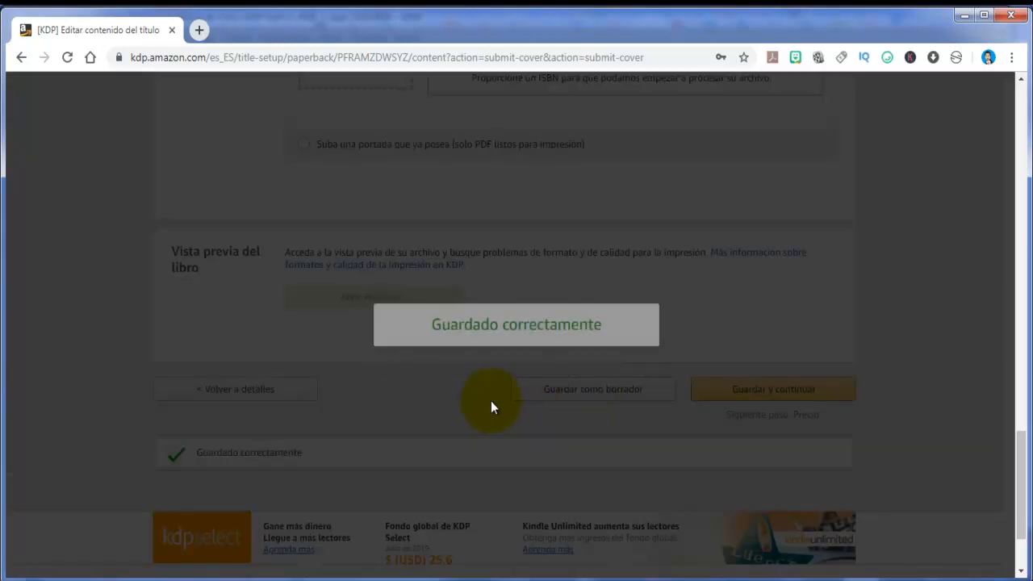
Return to the KDP library from the paperback content page
{"action": "scroll", "coordinate": [490, 400], "scroll_direction": "down", "scroll_amount": 1}
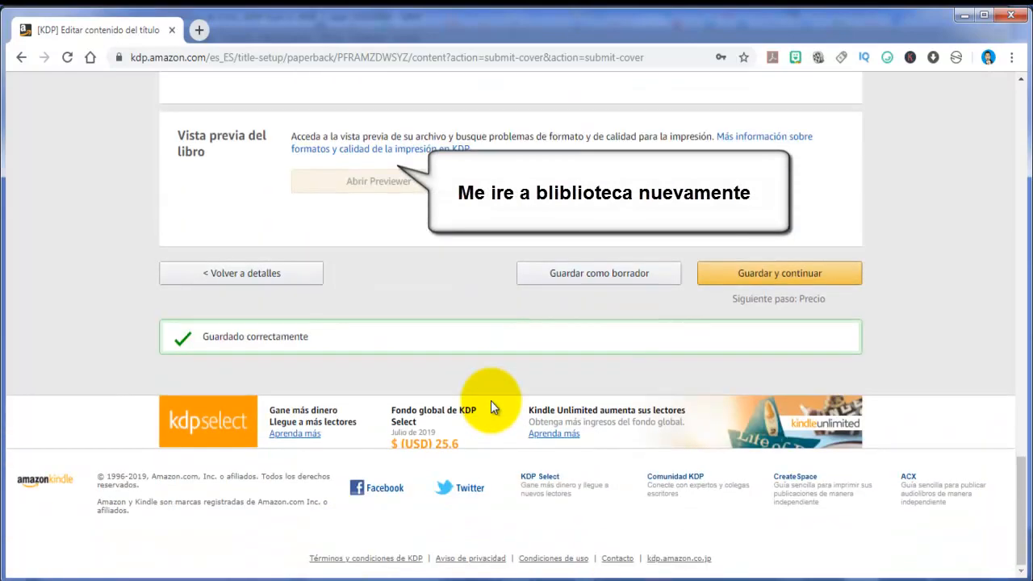
{"action": "scroll", "coordinate": [491, 400], "scroll_direction": "up", "scroll_amount": 8}
{"action": "scroll", "coordinate": [491, 400], "scroll_direction": "up", "scroll_amount": 12}
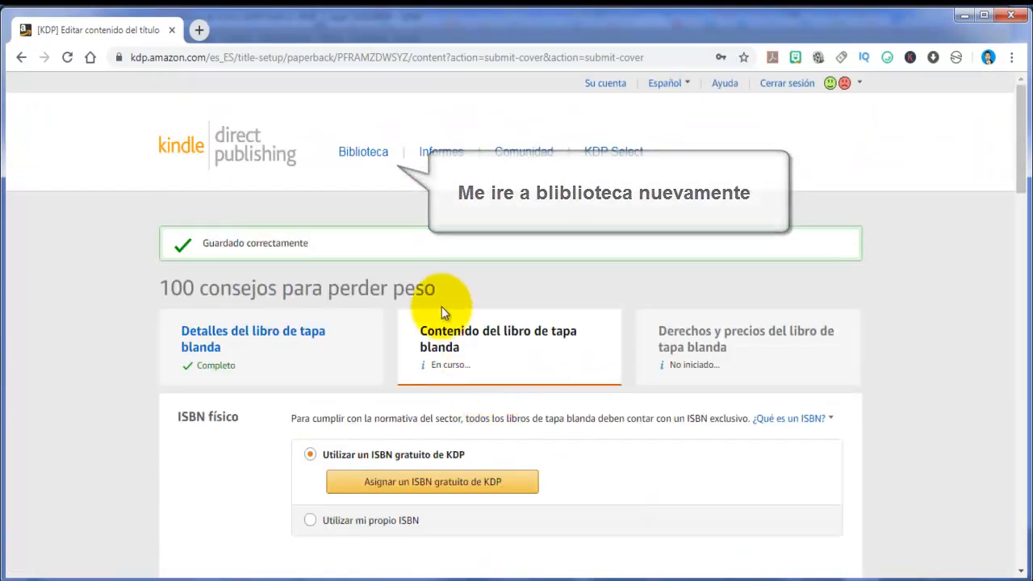
{"action": "left_click", "coordinate": [363, 153]}
Approve the print proof of "100 consejos para perder peso" in Print Previewer
{"action": "scroll", "coordinate": [936, 377], "scroll_direction": "down", "scroll_amount": 4}
{"action": "scroll", "coordinate": [935, 373], "scroll_direction": "up", "scroll_amount": 1}
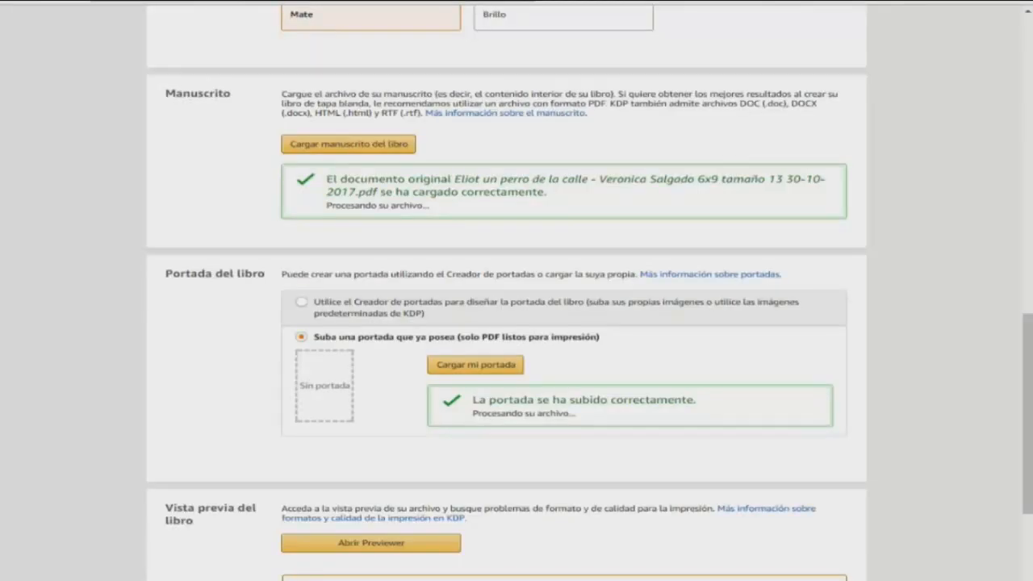
{"action": "scroll", "coordinate": [516, 323], "scroll_direction": "down", "scroll_amount": 1}
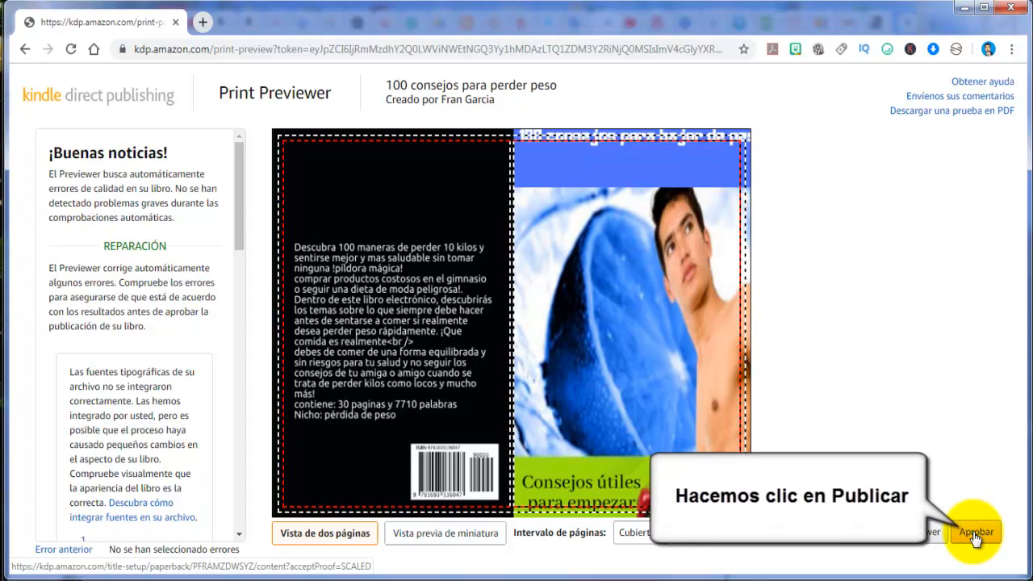
{"action": "left_click", "coordinate": [974, 537]}
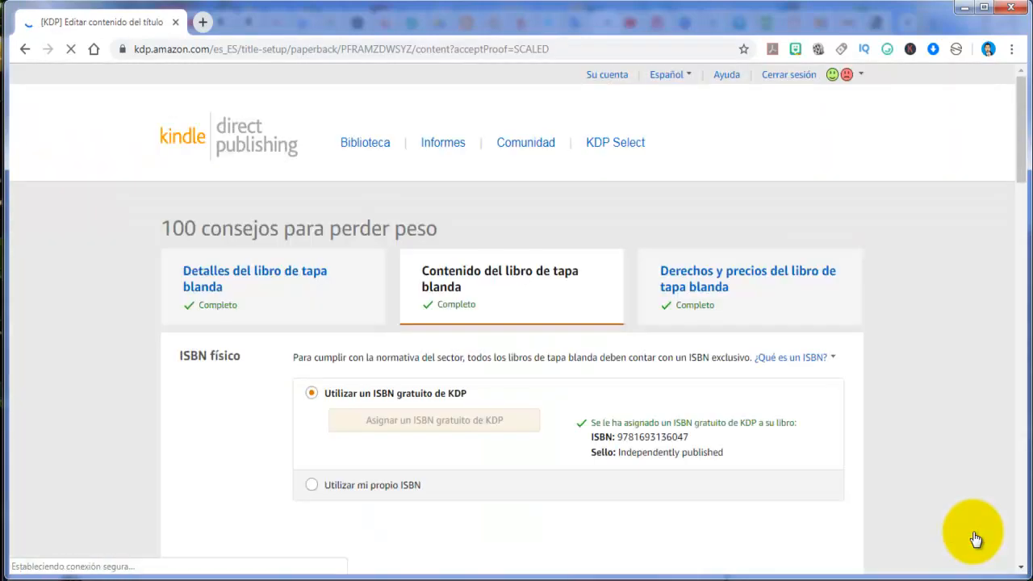
Review the paperback's content settings and print summary, save them and continue to the pricing stage
{"action": "scroll", "coordinate": [807, 448], "scroll_direction": "down", "scroll_amount": 3}
{"action": "scroll", "coordinate": [807, 447], "scroll_direction": "down", "scroll_amount": 3}
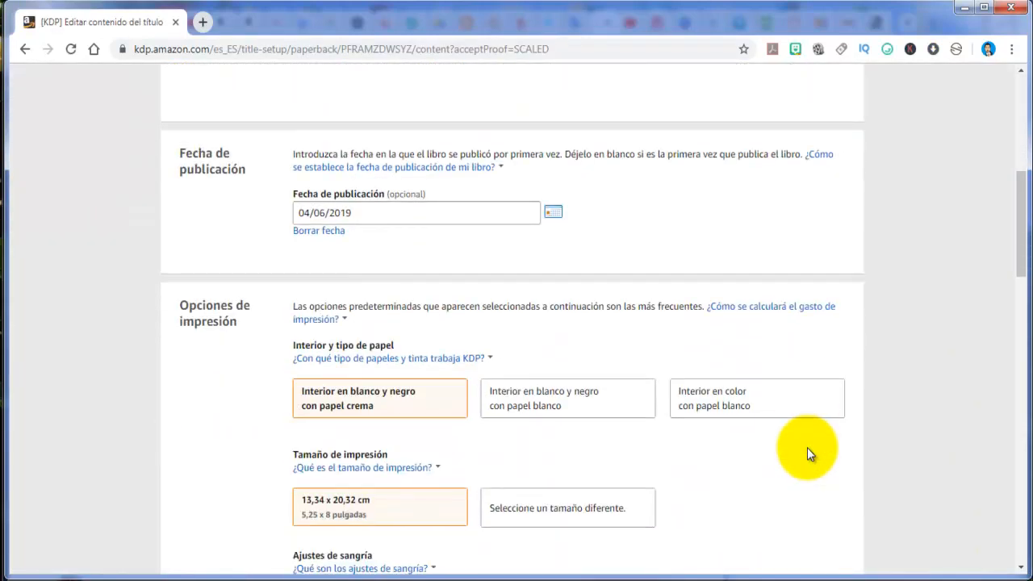
{"action": "scroll", "coordinate": [806, 447], "scroll_direction": "down", "scroll_amount": 5}
{"action": "scroll", "coordinate": [807, 450], "scroll_direction": "down", "scroll_amount": 6}
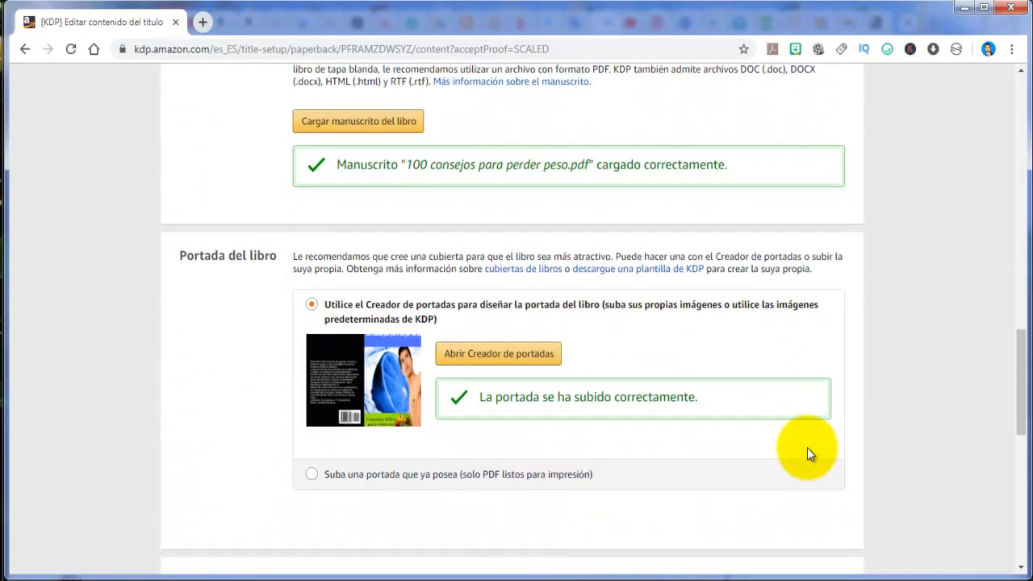
{"action": "scroll", "coordinate": [809, 453], "scroll_direction": "down", "scroll_amount": 5}
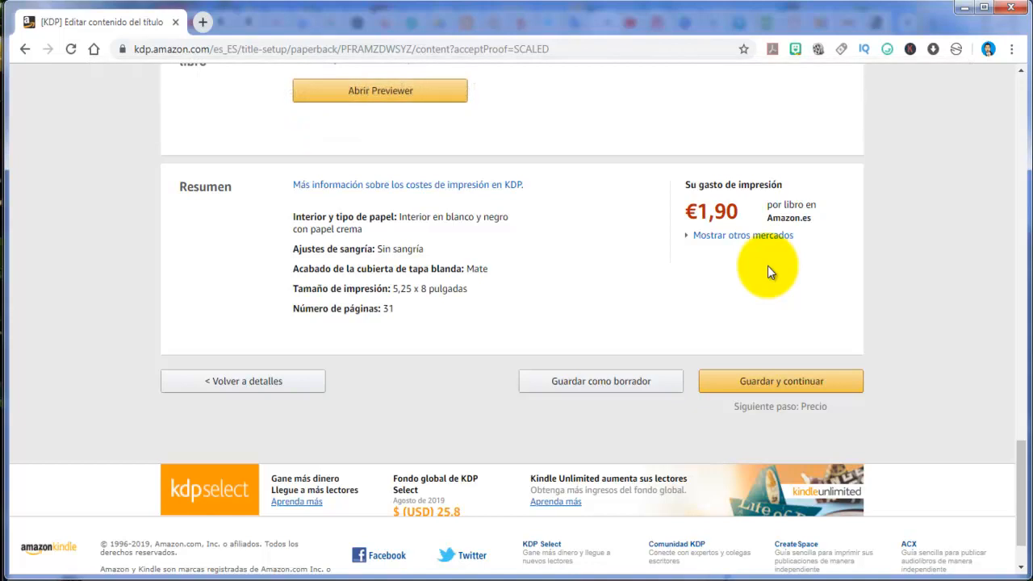
{"action": "left_click", "coordinate": [800, 386]}
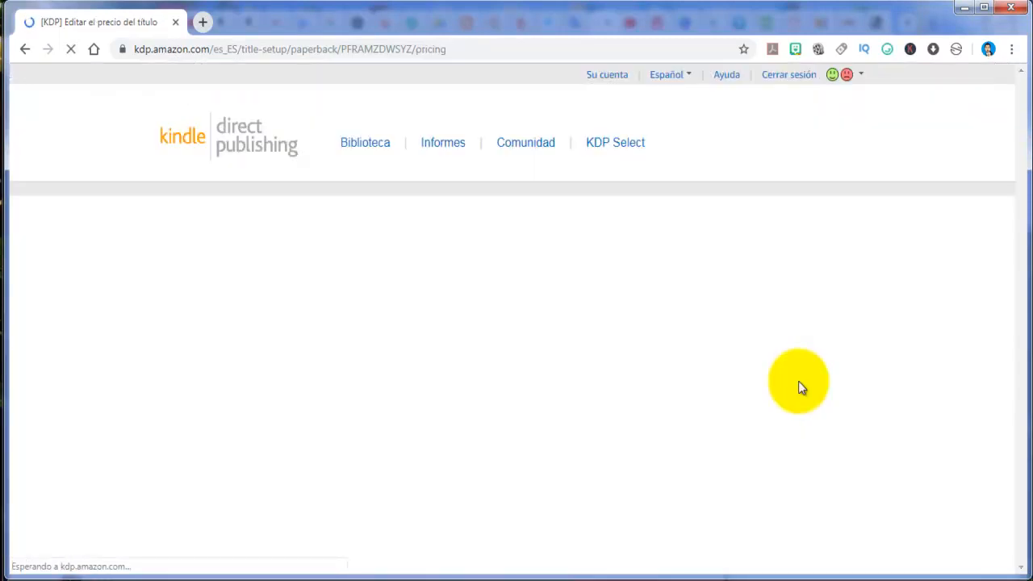
Publish the paperback of "100 consejos para perder peso" and dismiss the submission confirmation
{"action": "scroll", "coordinate": [501, 248], "scroll_direction": "down", "scroll_amount": 10}
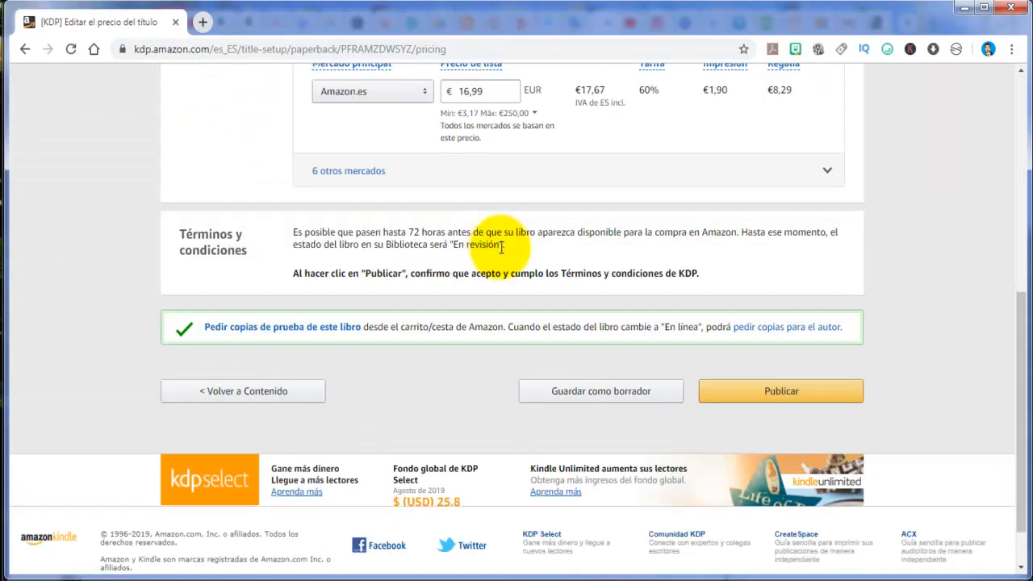
{"action": "left_click", "coordinate": [727, 394]}
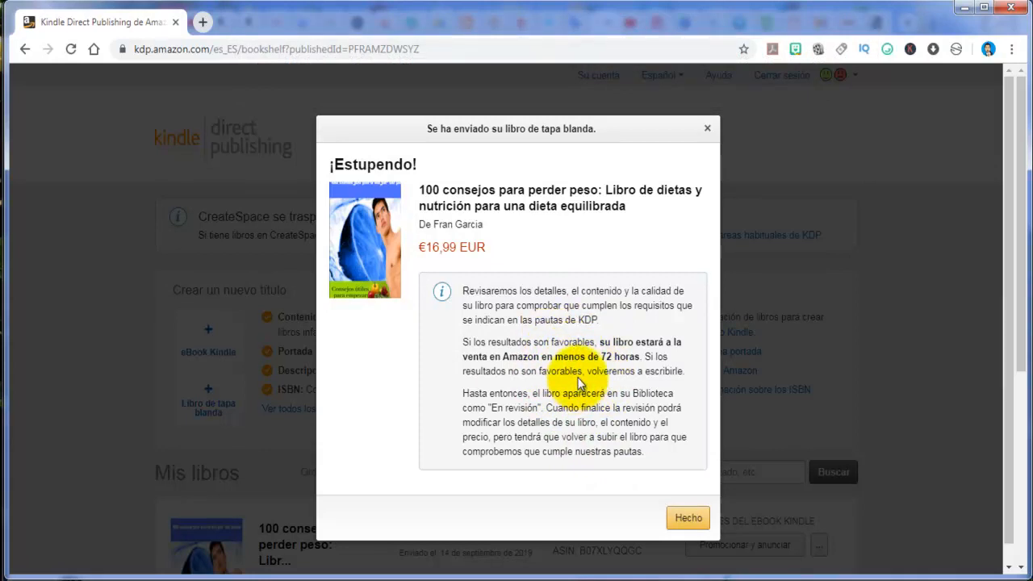
{"action": "left_click", "coordinate": [685, 524]}
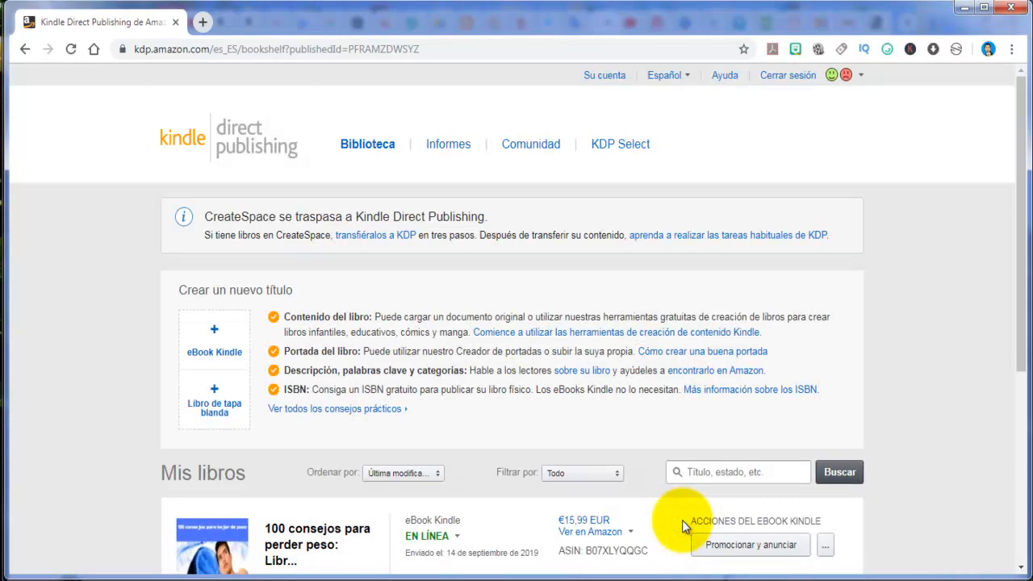
Check the publication status details of the paperback and the Kindle eBook of "100 consejos para perder peso" in the library
{"action": "scroll", "coordinate": [683, 524], "scroll_direction": "down", "scroll_amount": 4}
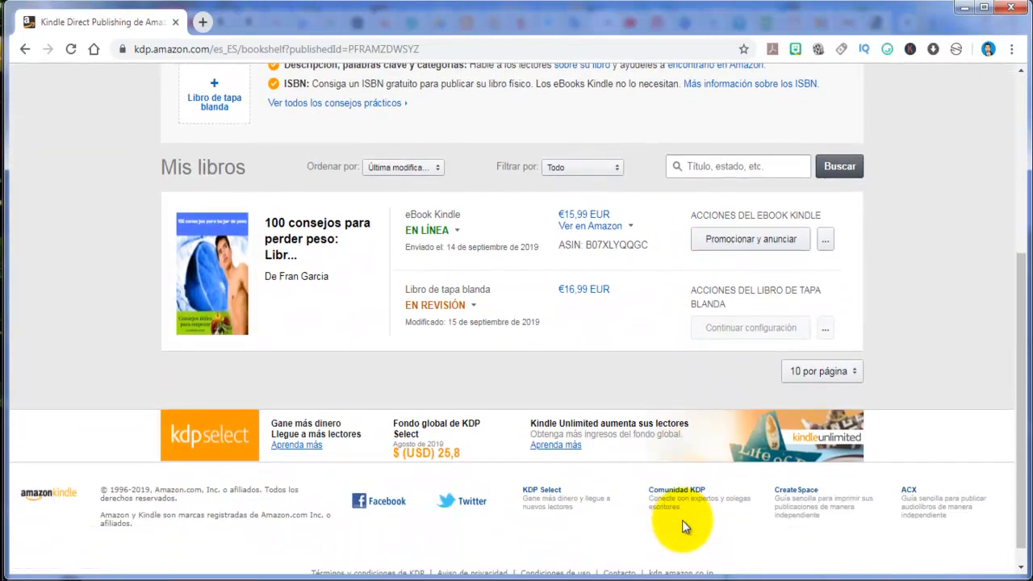
{"action": "scroll", "coordinate": [682, 519], "scroll_direction": "up", "scroll_amount": 2}
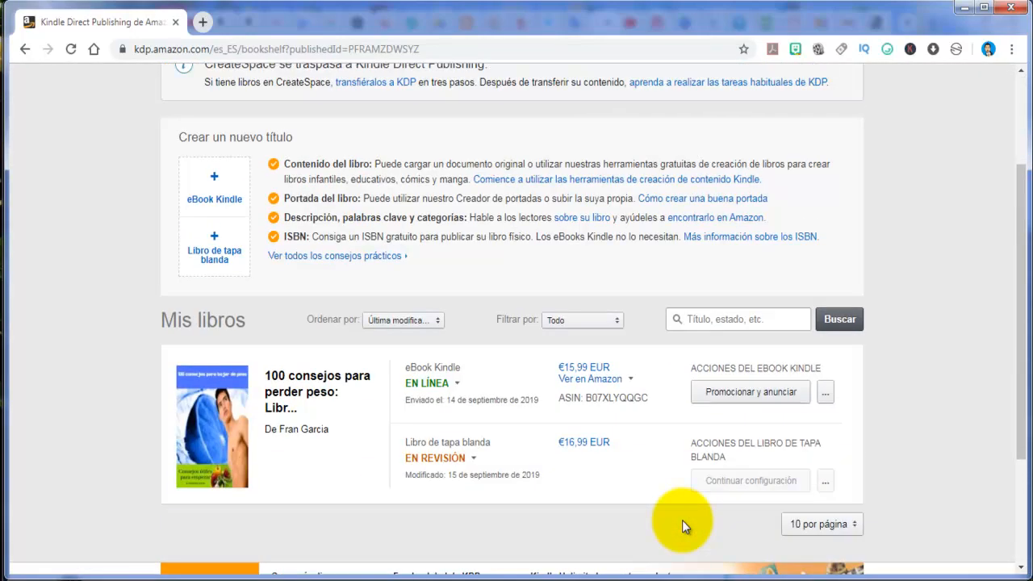
{"action": "scroll", "coordinate": [572, 471], "scroll_direction": "down", "scroll_amount": 1}
{"action": "left_click", "coordinate": [434, 380]}
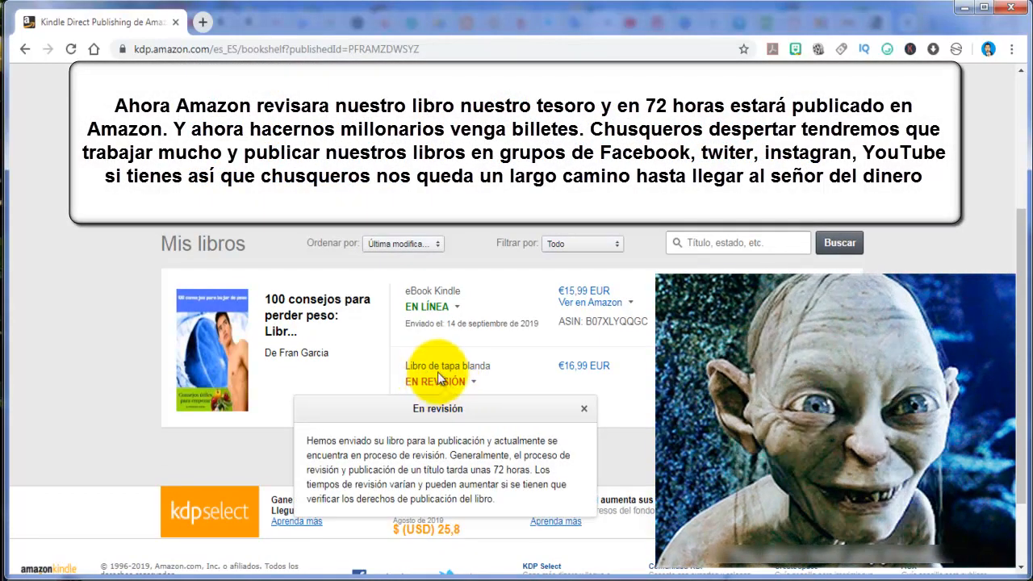
{"action": "left_click", "coordinate": [425, 311]}
{"action": "left_click", "coordinate": [427, 305]}
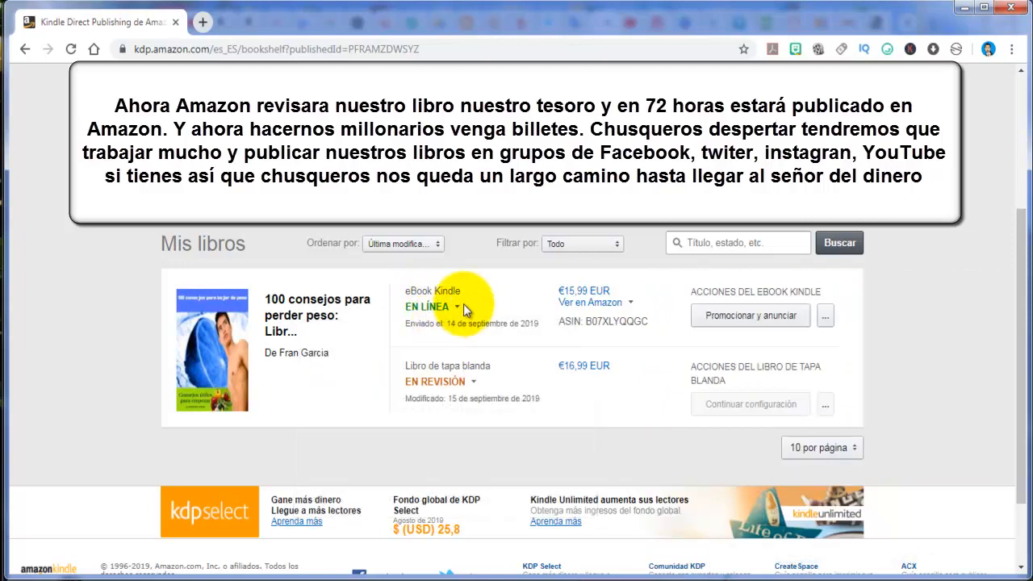
{"action": "left_click", "coordinate": [438, 304]}
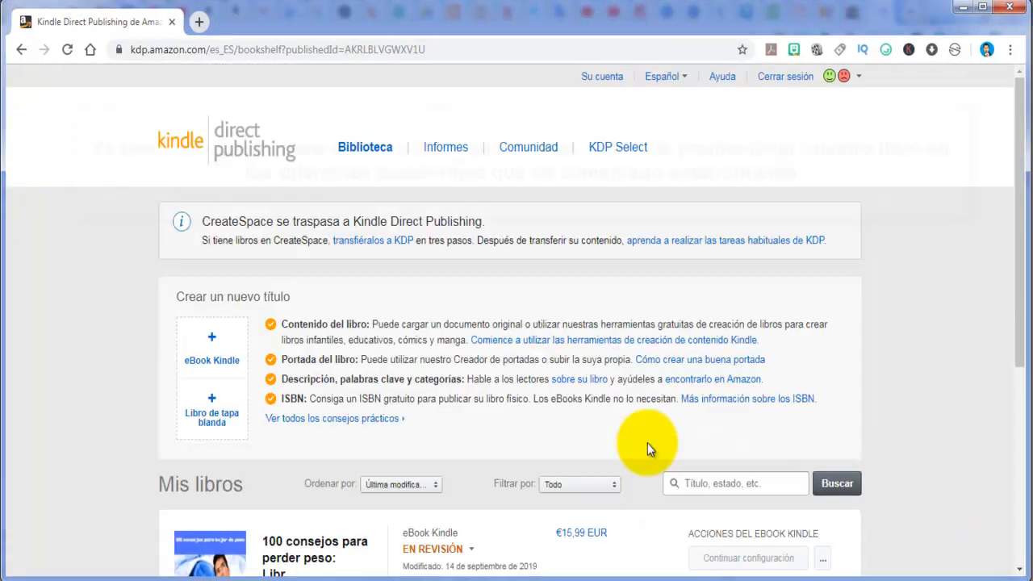
{"action": "scroll", "coordinate": [647, 443], "scroll_direction": "down", "scroll_amount": 3}
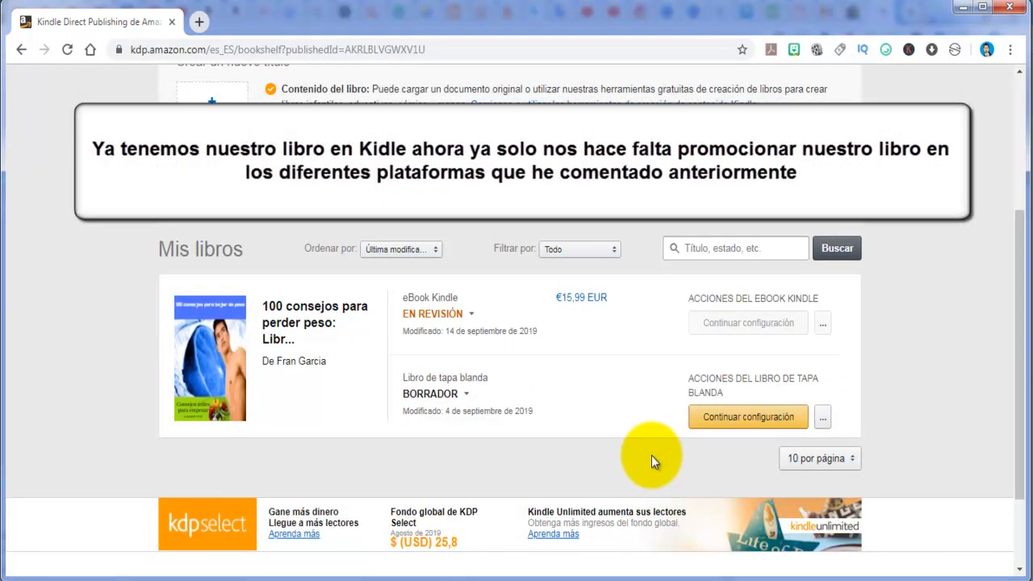